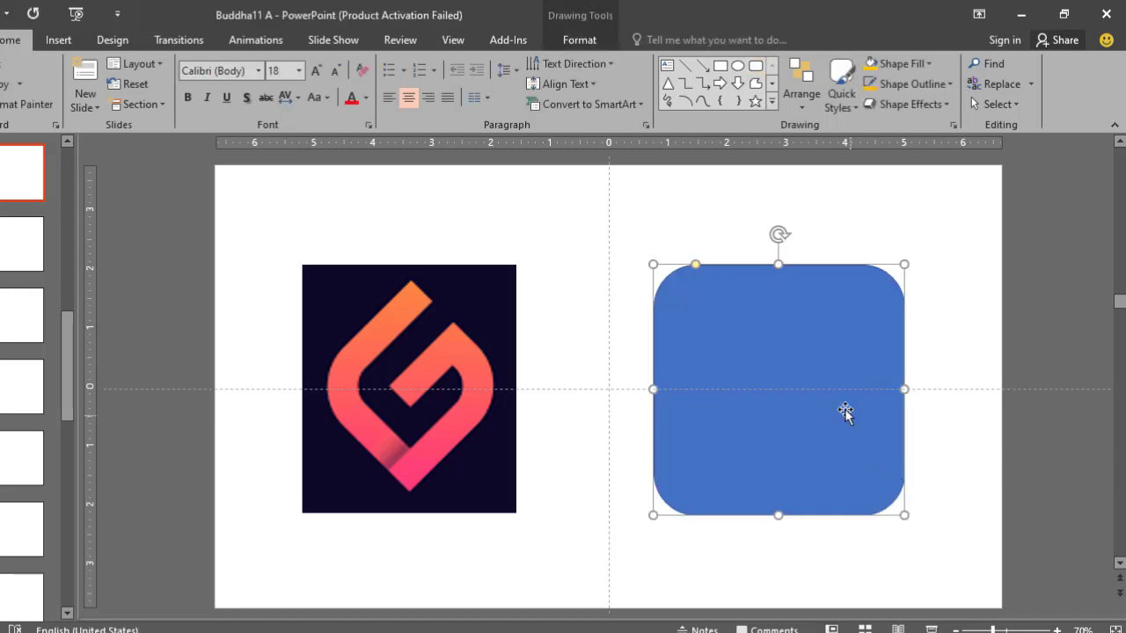
# - Rotate the blue rounded square into a diamond orientation and place it beside the logo image
pyautogui.moveTo(845, 410); pyautogui.dragTo(798, 401)
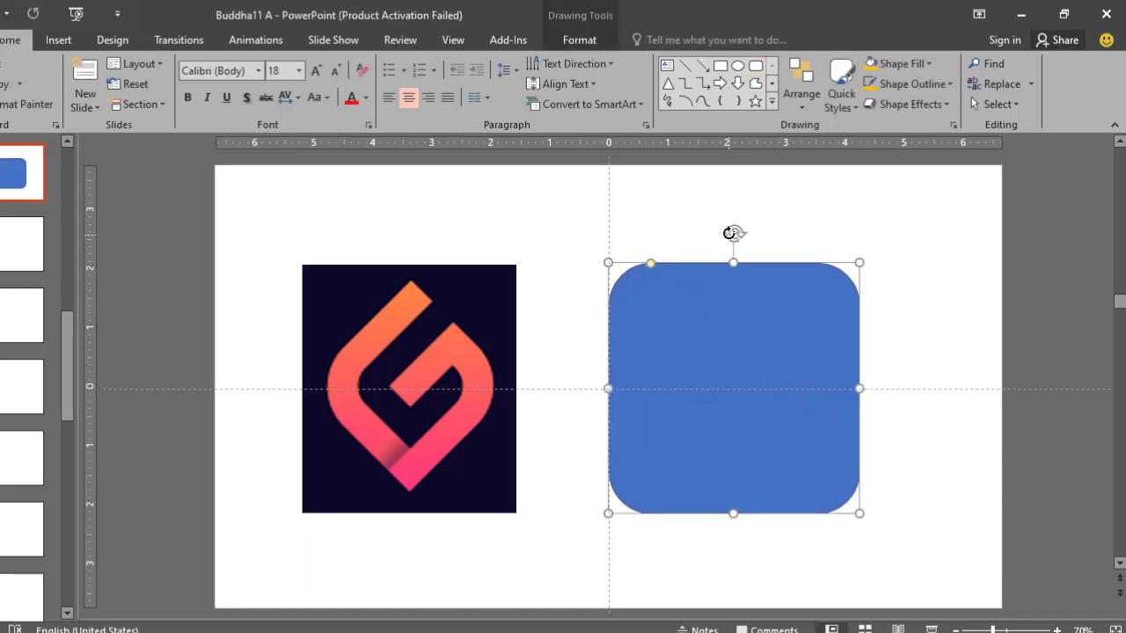
pyautogui.moveTo(731, 233); pyautogui.dragTo(842, 282)
pyautogui.moveTo(818, 341); pyautogui.dragTo(762, 336)
# - Set the diamond's fill transparency to 47%
pyautogui.rightClick(760, 335)
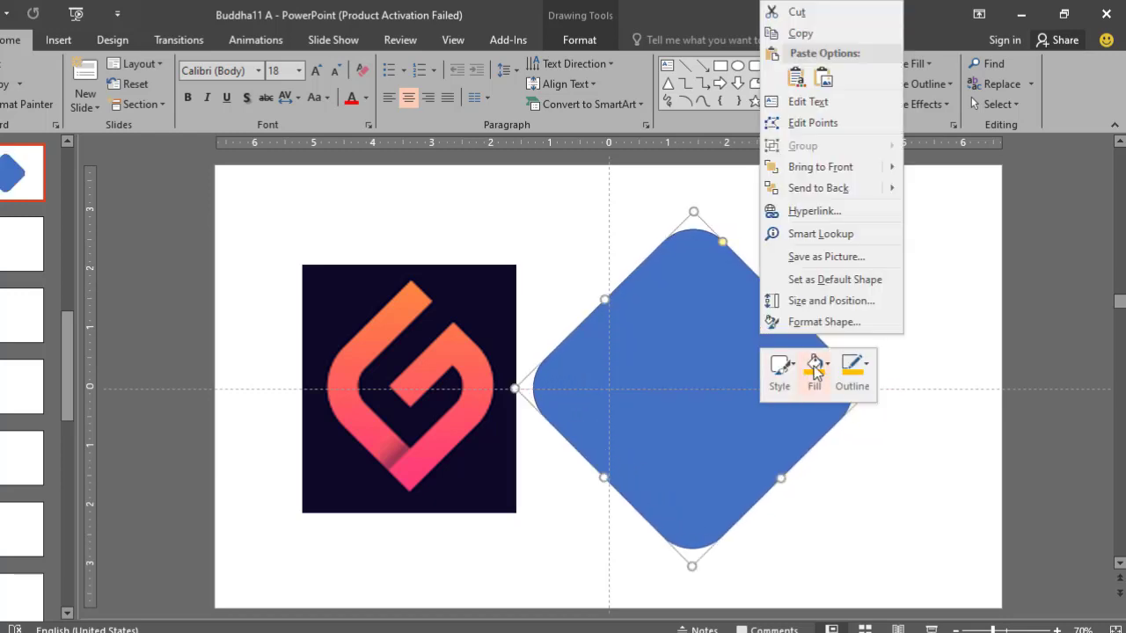
pyautogui.click(824, 322)
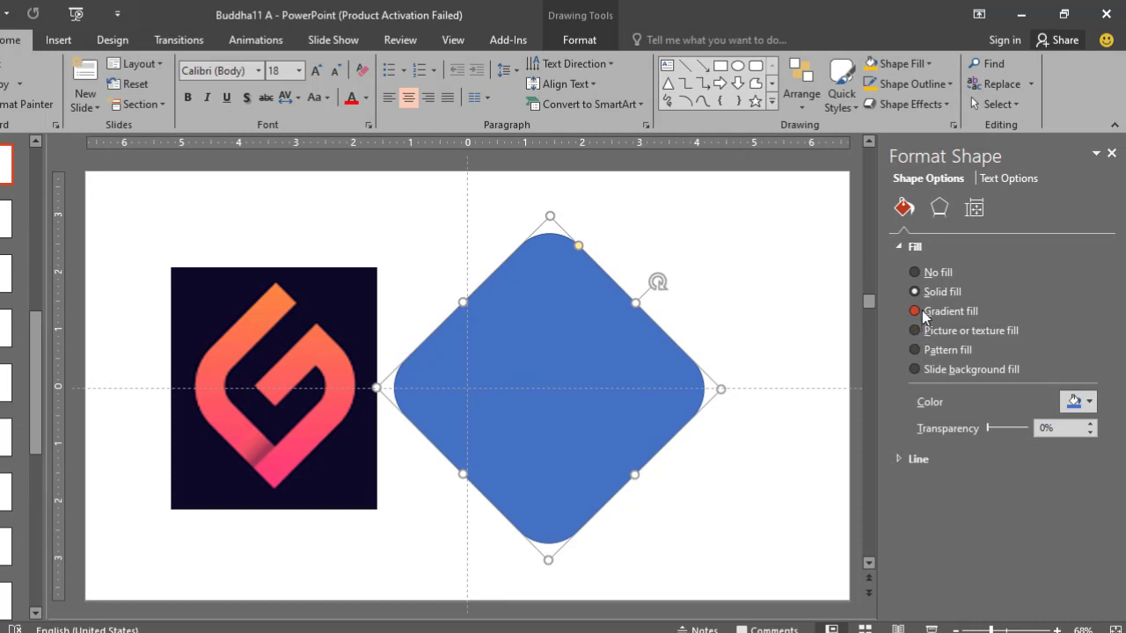
pyautogui.moveTo(990, 428); pyautogui.dragTo(1010, 444)
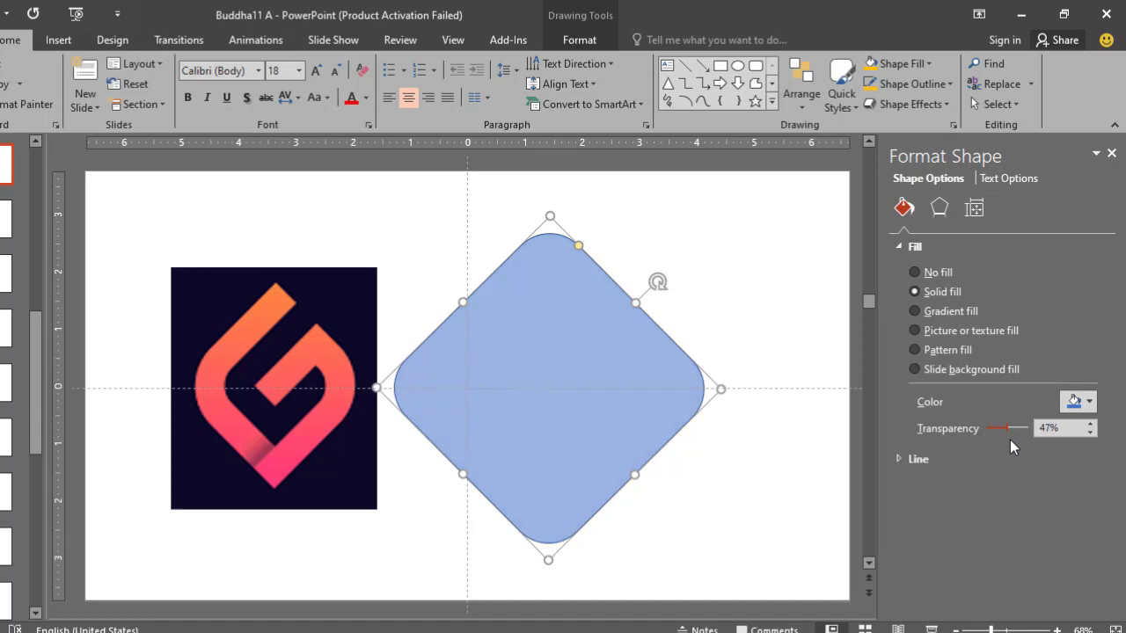
pyautogui.click(1112, 153)
# - Place the translucent diamond over the logo so its two left sides run along the logo's outer left edges
pyautogui.moveTo(699, 317); pyautogui.dragTo(534, 310)
pyautogui.keyDown('ctrl'); pyautogui.scroll(3, 418, 320); pyautogui.keyUp('ctrl')
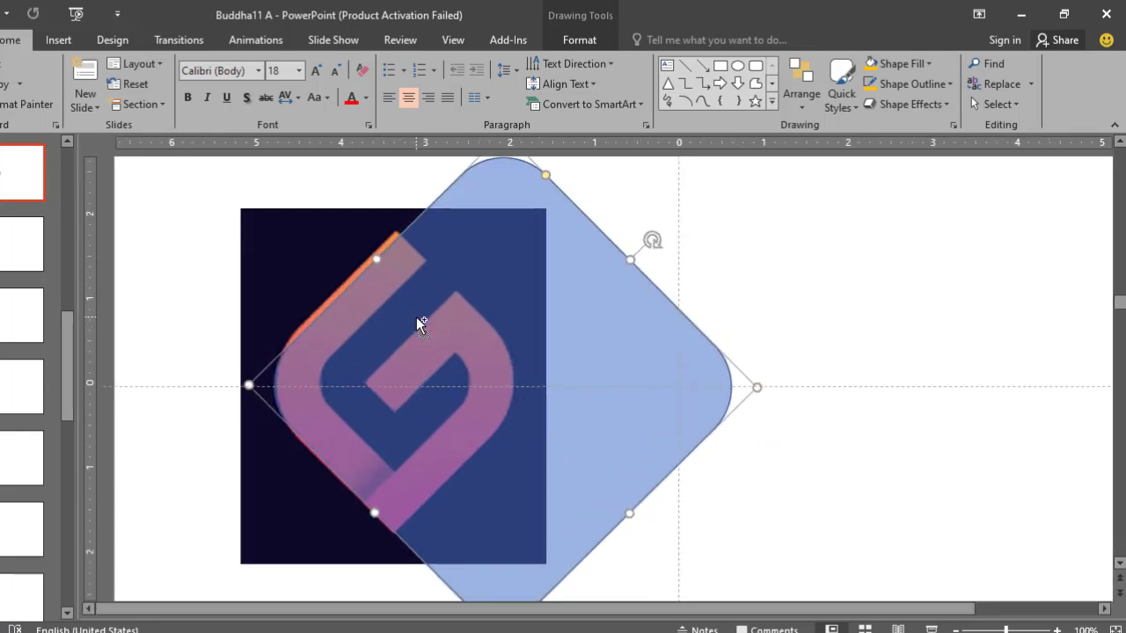
pyautogui.moveTo(379, 260); pyautogui.dragTo(403, 278)
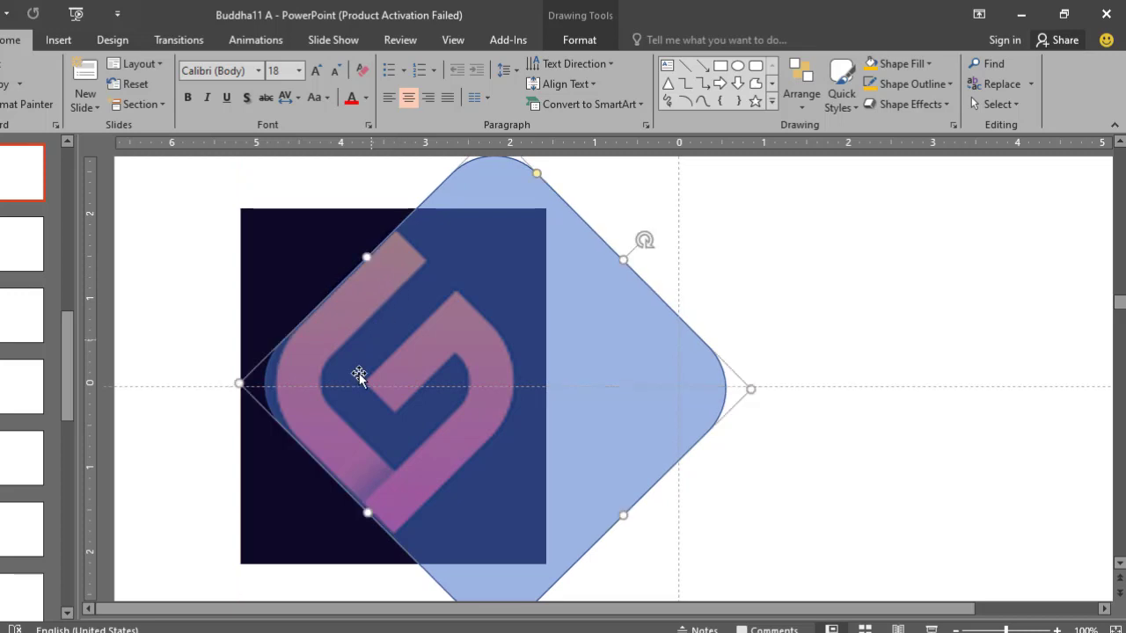
pyautogui.moveTo(390, 378); pyautogui.dragTo(398, 375)
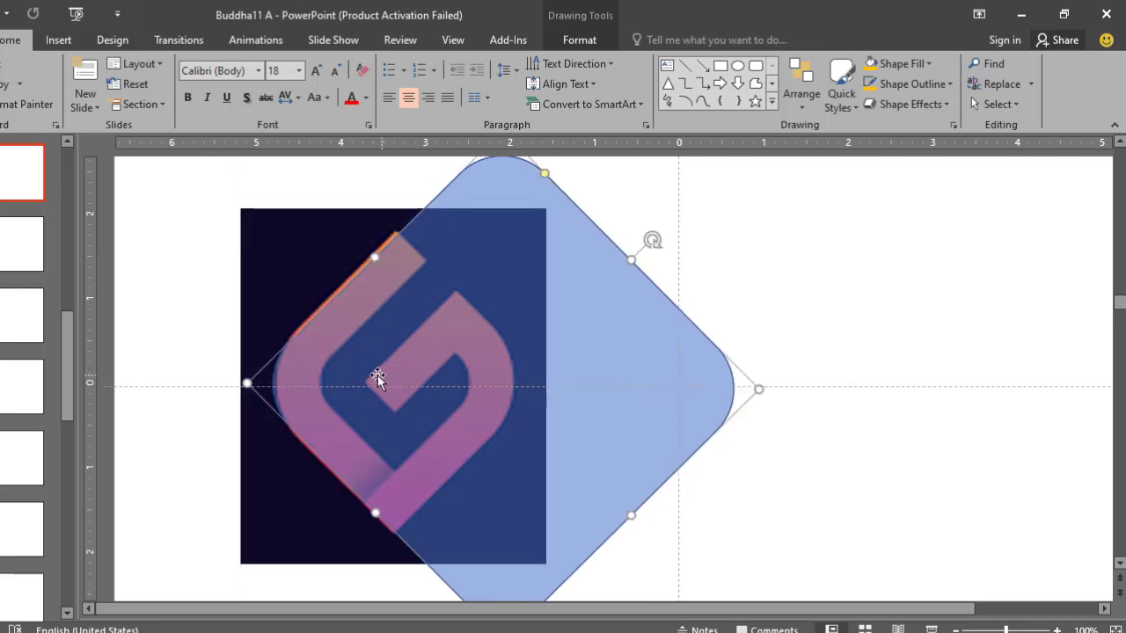
# - Adjust the diamond's size and corner rounding to follow the outer left curve of the logo
pyautogui.moveTo(544, 173); pyautogui.dragTo(550, 179)
pyautogui.moveTo(376, 256); pyautogui.dragTo(370, 253)
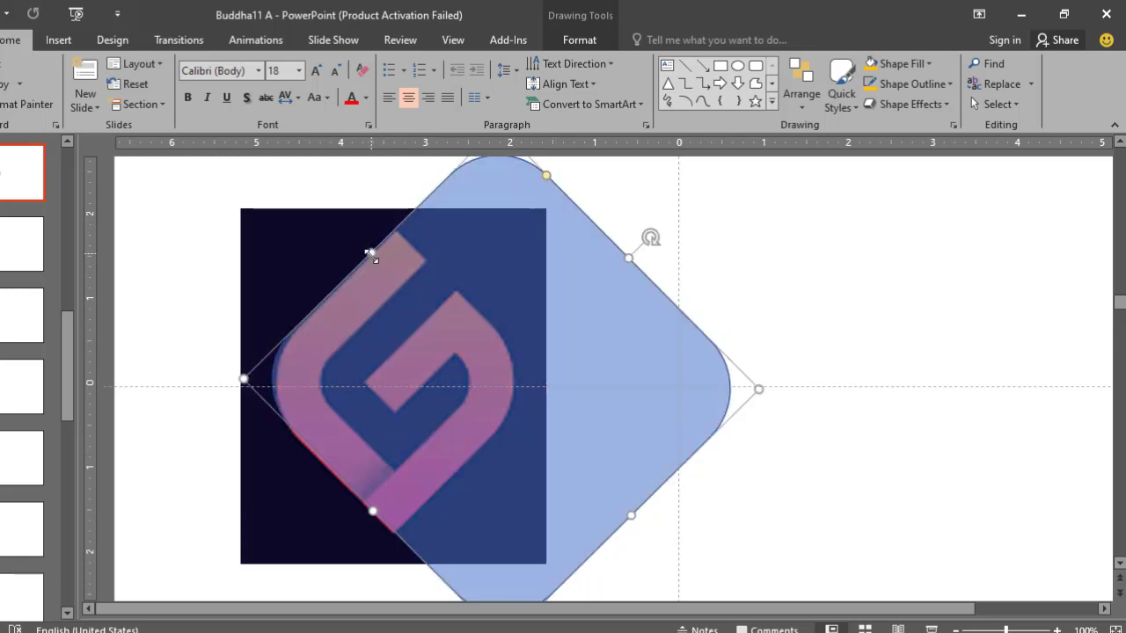
pyautogui.moveTo(374, 501); pyautogui.dragTo(372, 512)
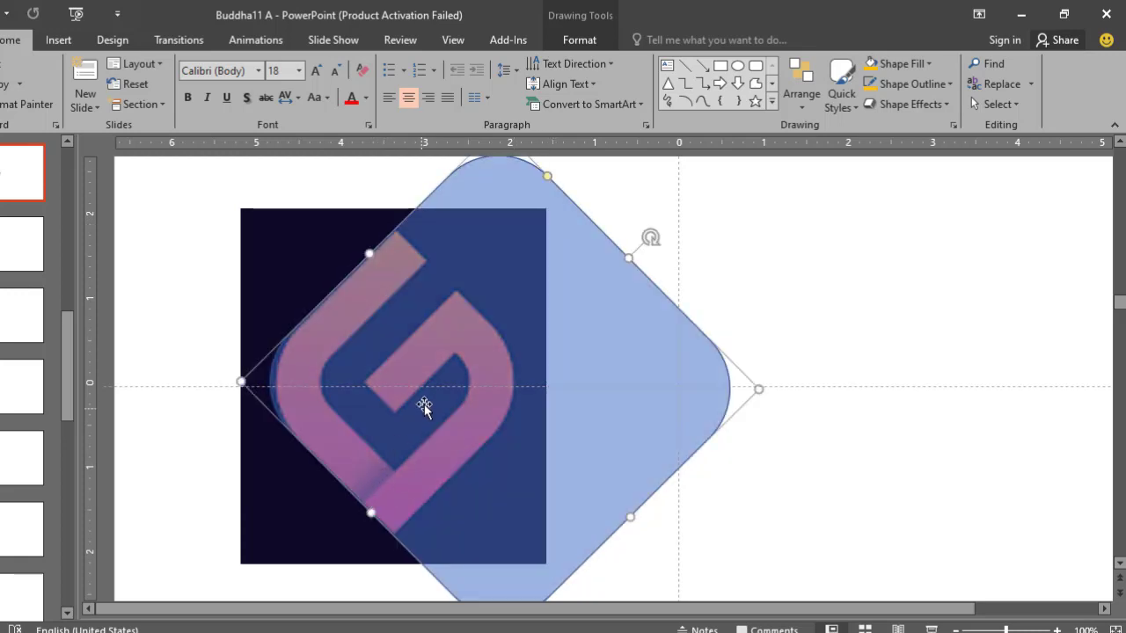
pyautogui.keyDown('ctrl'); pyautogui.scroll(-3, 428, 405); pyautogui.keyUp('ctrl')
pyautogui.moveTo(512, 222); pyautogui.dragTo(519, 228)
pyautogui.click(670, 273)
pyautogui.keyDown('ctrl'); pyautogui.scroll(2, 388, 271); pyautogui.keyUp('ctrl')
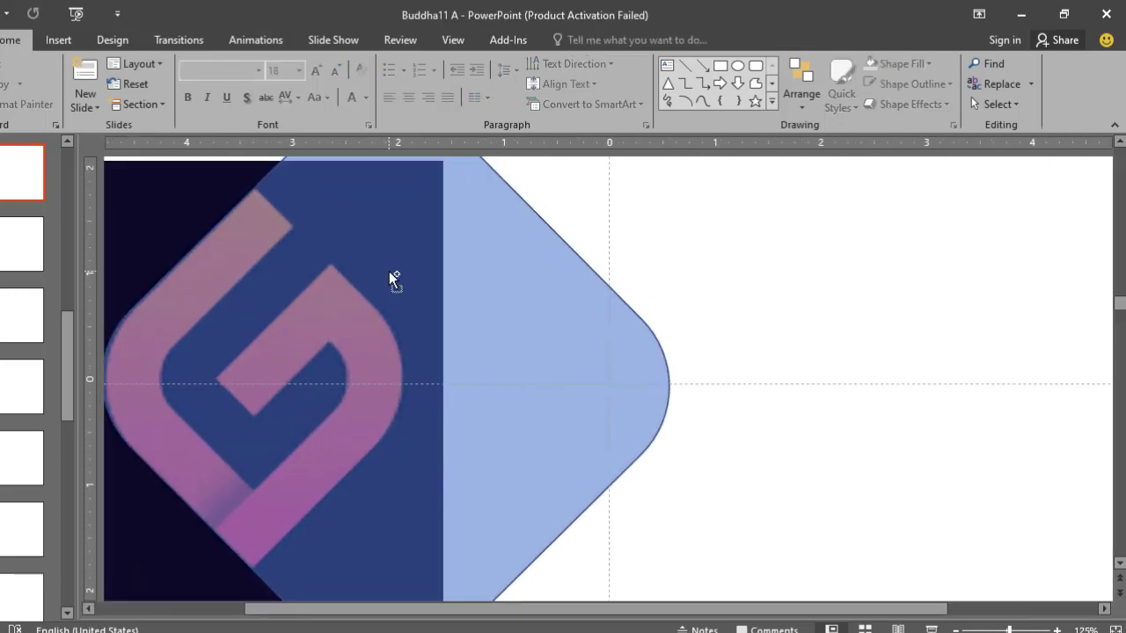
pyautogui.keyDown('ctrl'); pyautogui.scroll(-2, 389, 271); pyautogui.keyUp('ctrl')
# - Move the logo image and the diamond together so the image is centred on the slide's vertical guide
pyautogui.click(312, 291)
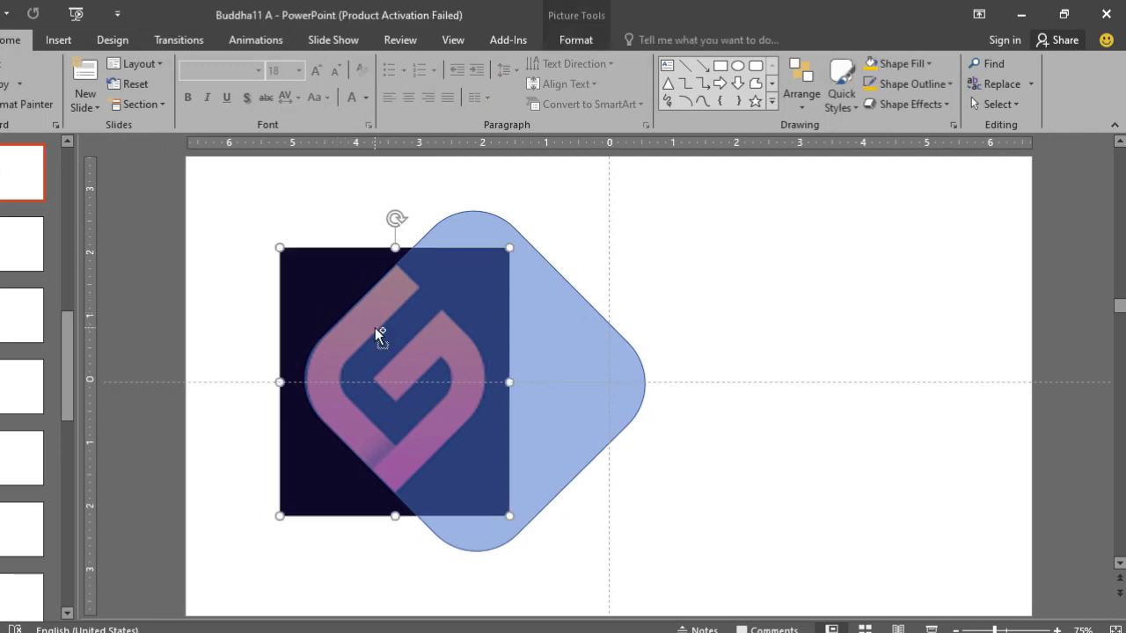
pyautogui.keyDown('shift'); pyautogui.click(377, 329); pyautogui.keyUp('shift')
pyautogui.moveTo(396, 346); pyautogui.dragTo(595, 342)
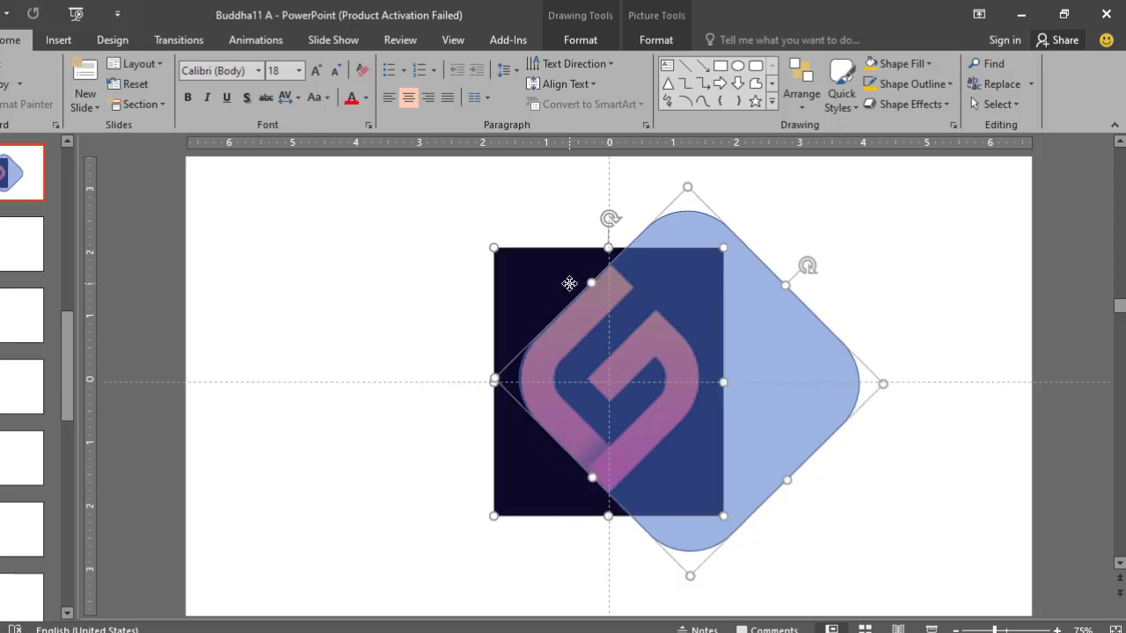
pyautogui.click(565, 244)
# - Fine-tune the diamond's position so it lines up with the logo's outer left edges
pyautogui.scroll(5, 615, 341)
pyautogui.moveTo(564, 337); pyautogui.dragTo(569, 341)
pyautogui.hotkey('ctrl', 'Right')
pyautogui.hotkey('ctrl', 'Right')
pyautogui.hotkey('ctrl', 'Right')
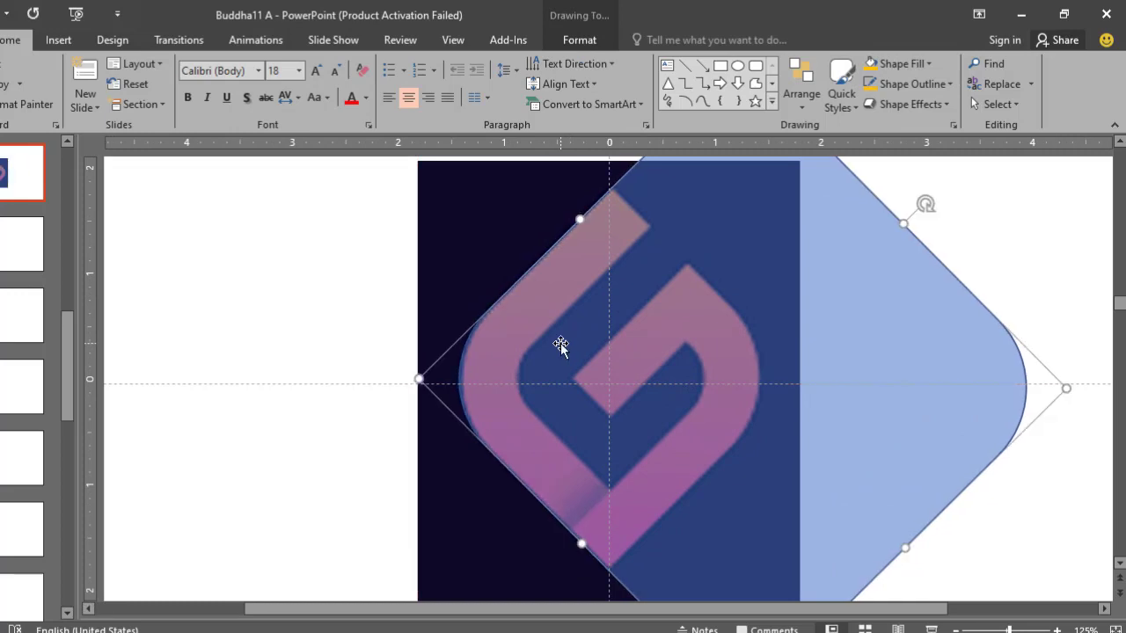
pyautogui.scroll(-5, 561, 343)
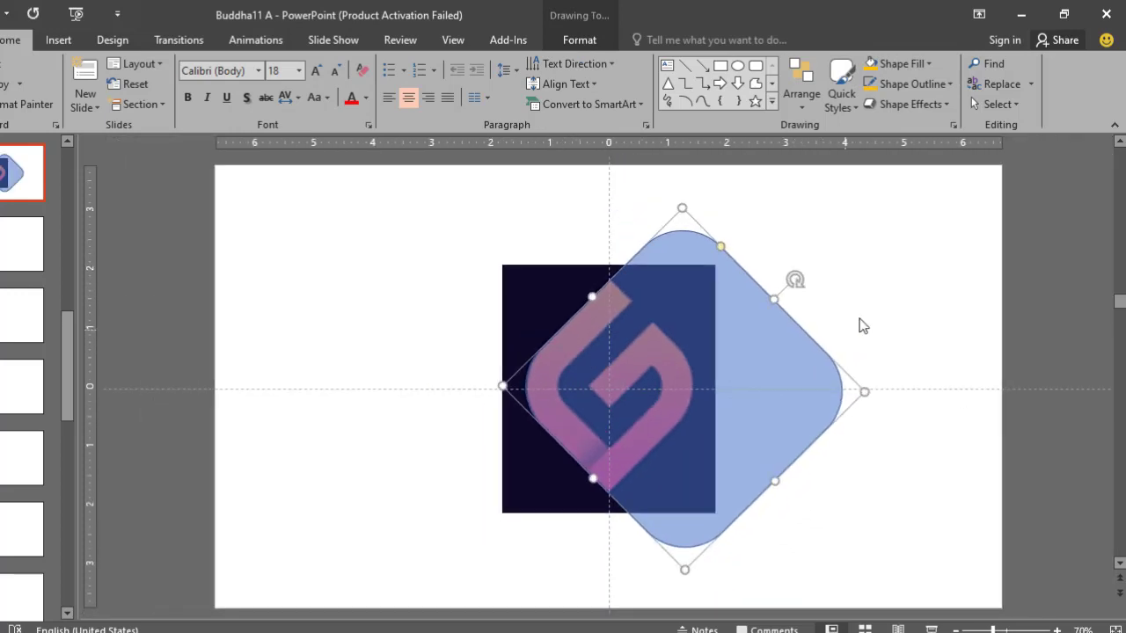
# - Duplicate the diamond toward the left and align the copy with the logo's outer right edges
pyautogui.click(859, 322)
pyautogui.click(804, 339)
pyautogui.moveTo(800, 342); pyautogui.dragTo(614, 347)
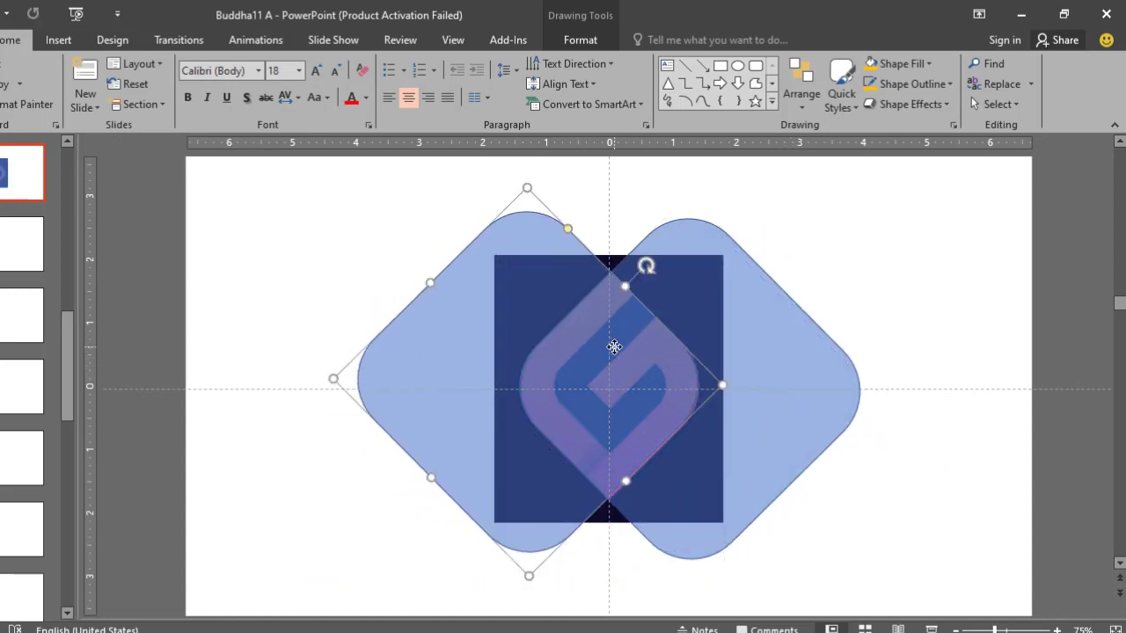
pyautogui.scroll(5, 614, 347)
# - Duplicate the left diamond and position the copy along the inner left edges of the logo's stroke
pyautogui.moveTo(452, 339); pyautogui.dragTo(646, 346)
pyautogui.scroll(-5, 460, 343)
pyautogui.scroll(3, 646, 347)
pyautogui.scroll(2, 647, 318)
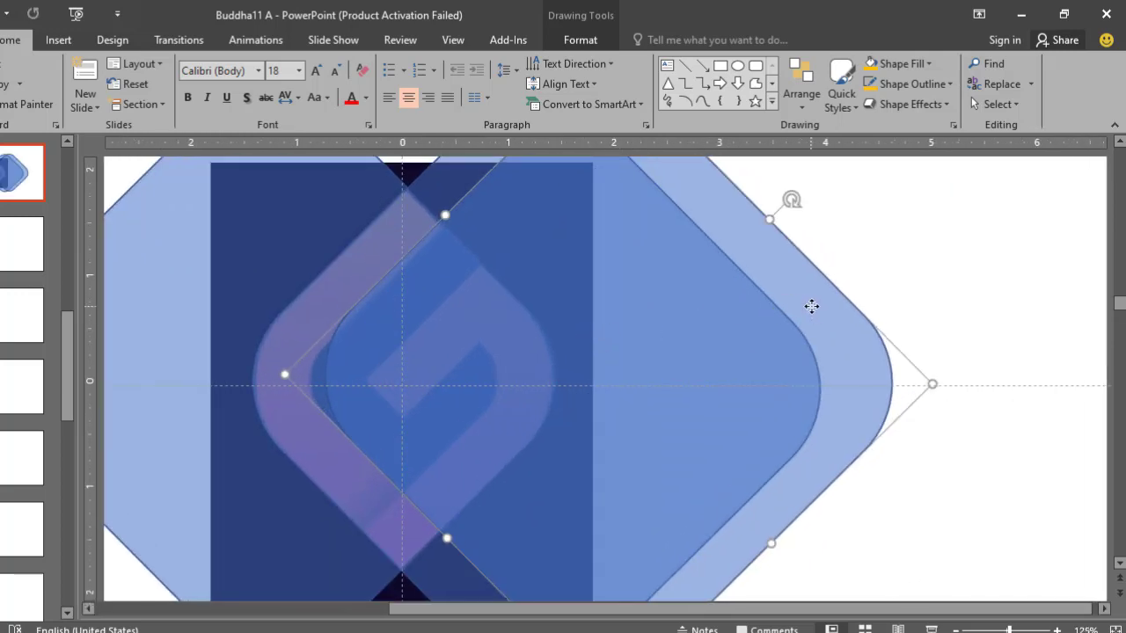
pyautogui.moveTo(811, 305); pyautogui.dragTo(816, 310)
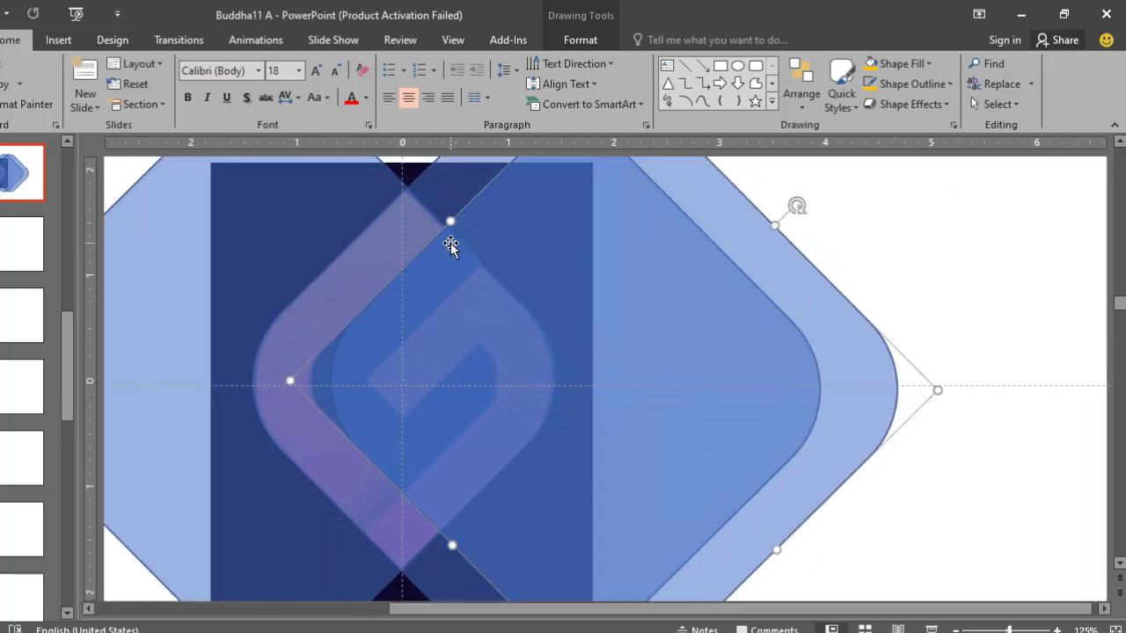
pyautogui.scroll(-5, 453, 247)
# - Reduce the newest diamond's corner rounding to match the logo's inner left curve and fine-tune its position
pyautogui.moveTo(777, 226); pyautogui.dragTo(727, 237)
pyautogui.scroll(5, 572, 303)
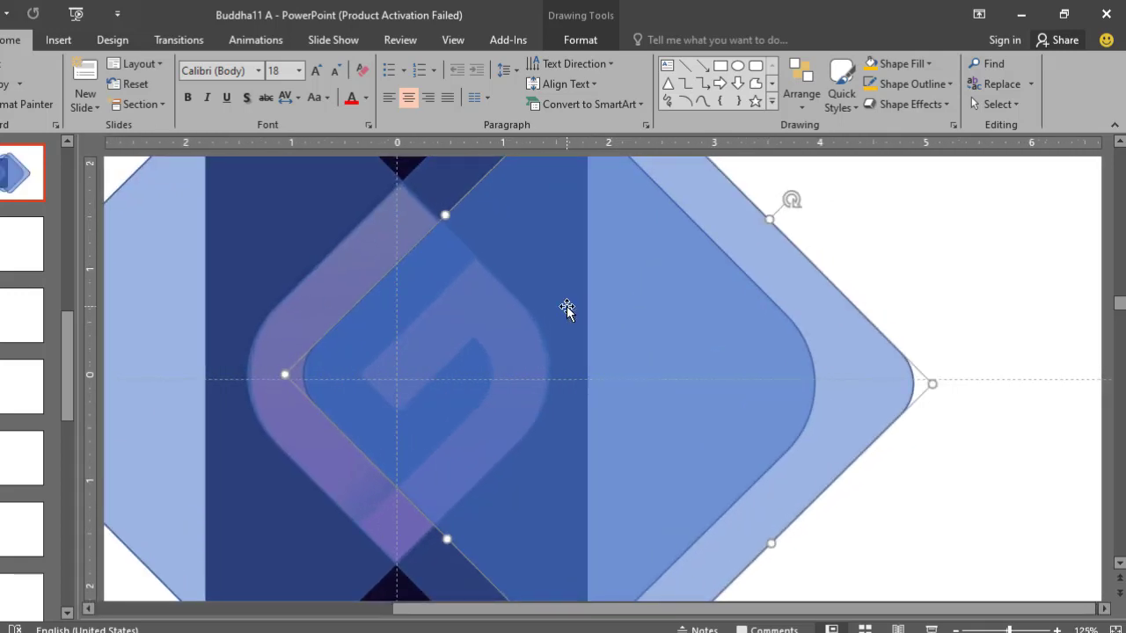
pyautogui.scroll(-5, 581, 290)
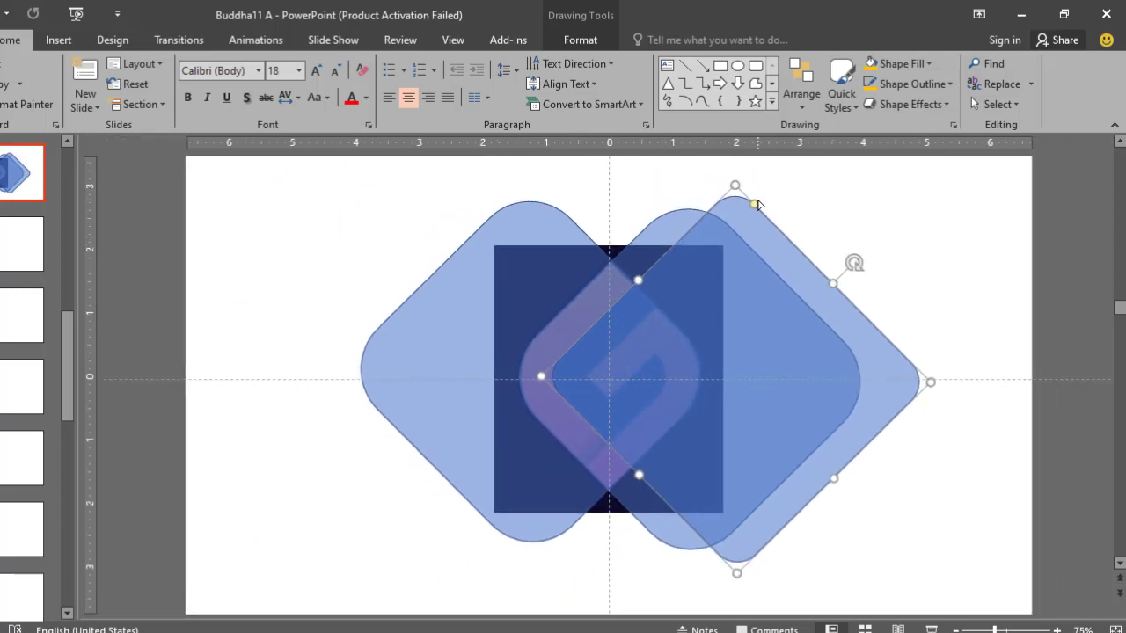
pyautogui.press('Delete')
pyautogui.moveTo(757, 204); pyautogui.dragTo(757, 206)
pyautogui.scroll(5, 617, 283)
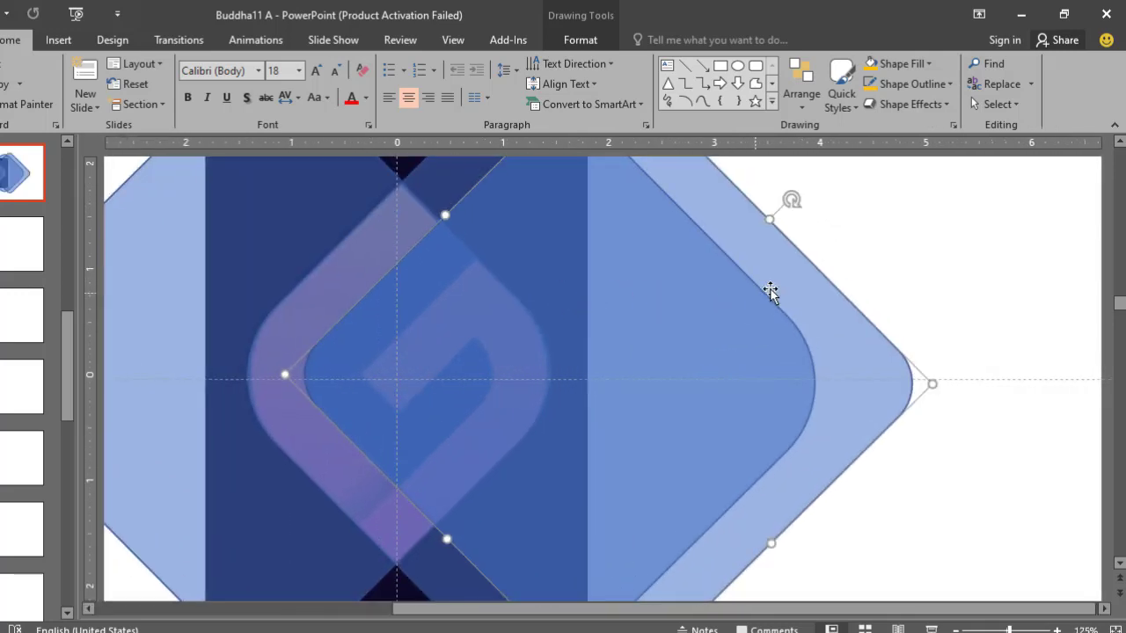
pyautogui.moveTo(777, 284); pyautogui.dragTo(782, 286)
# - Duplicate the less-rounded diamond toward the left and align the copy with the inner right edges of the logo's stroke
pyautogui.scroll(-3, 782, 290)
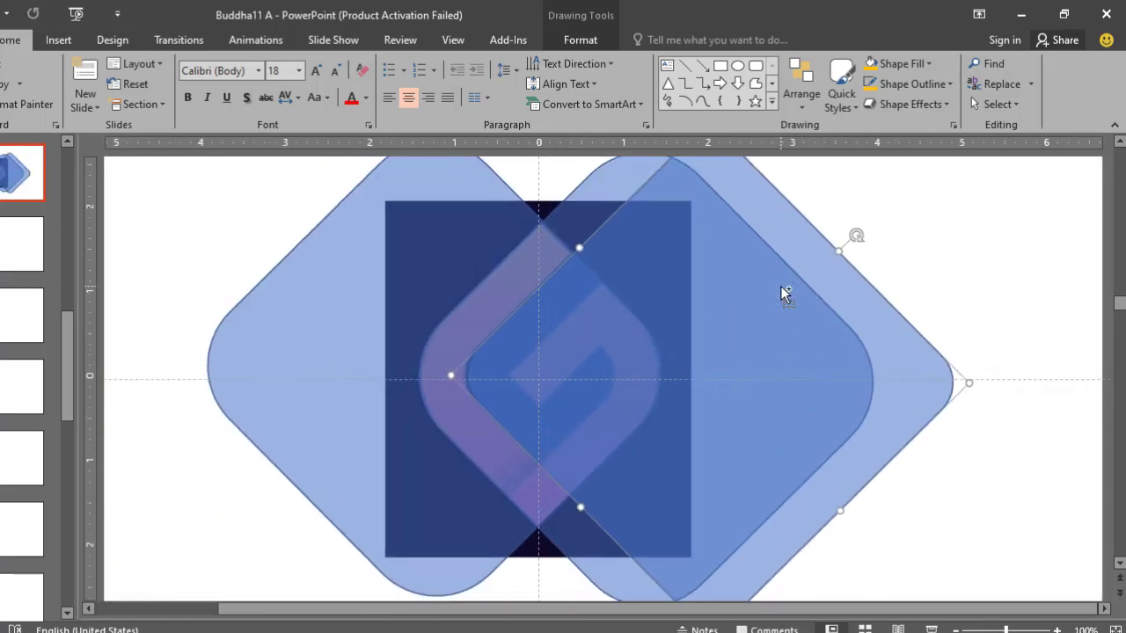
pyautogui.click(832, 221)
pyautogui.click(810, 249)
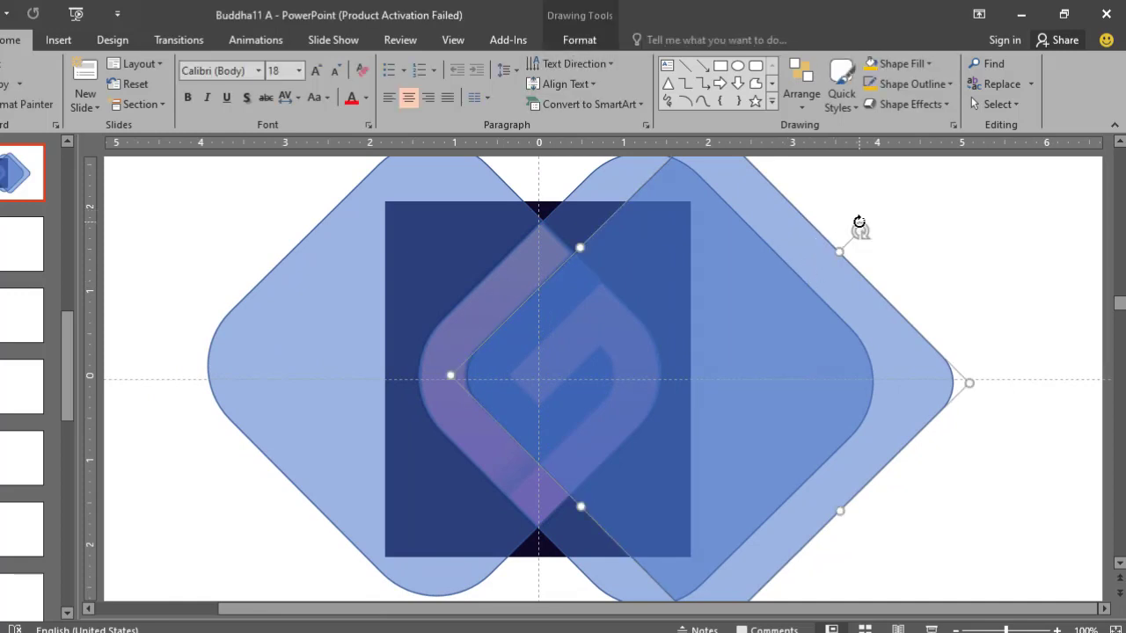
pyautogui.moveTo(874, 276); pyautogui.dragTo(522, 305)
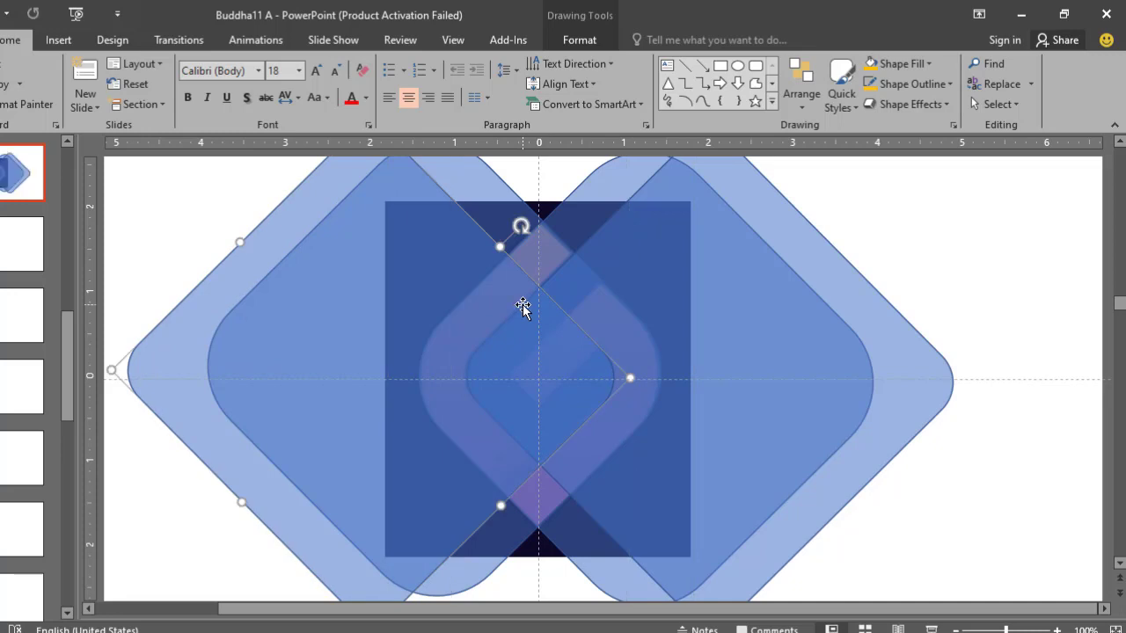
pyautogui.click(1016, 210)
pyautogui.scroll(-4, 985, 219)
pyautogui.click(522, 312)
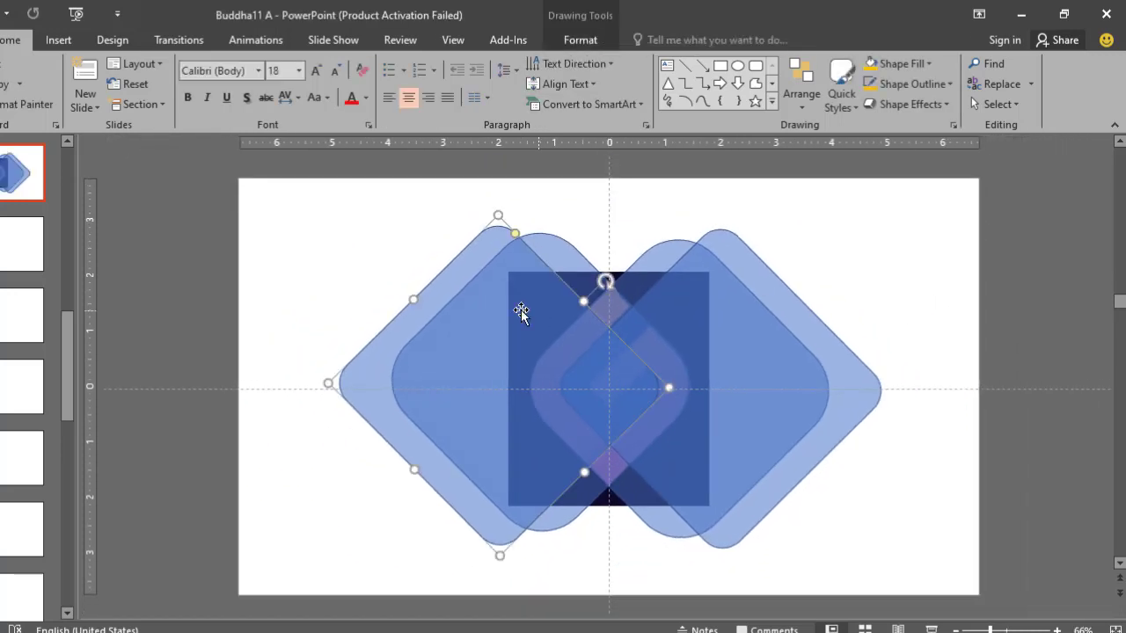
pyautogui.moveTo(453, 282); pyautogui.dragTo(451, 281)
pyautogui.click(679, 284)
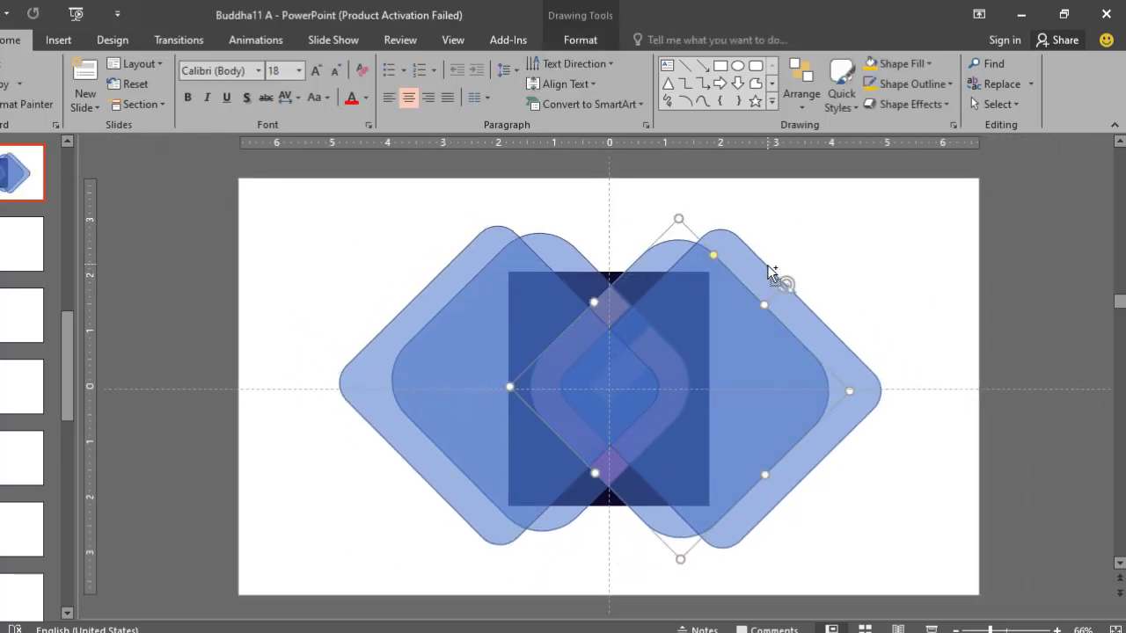
pyautogui.click(688, 218)
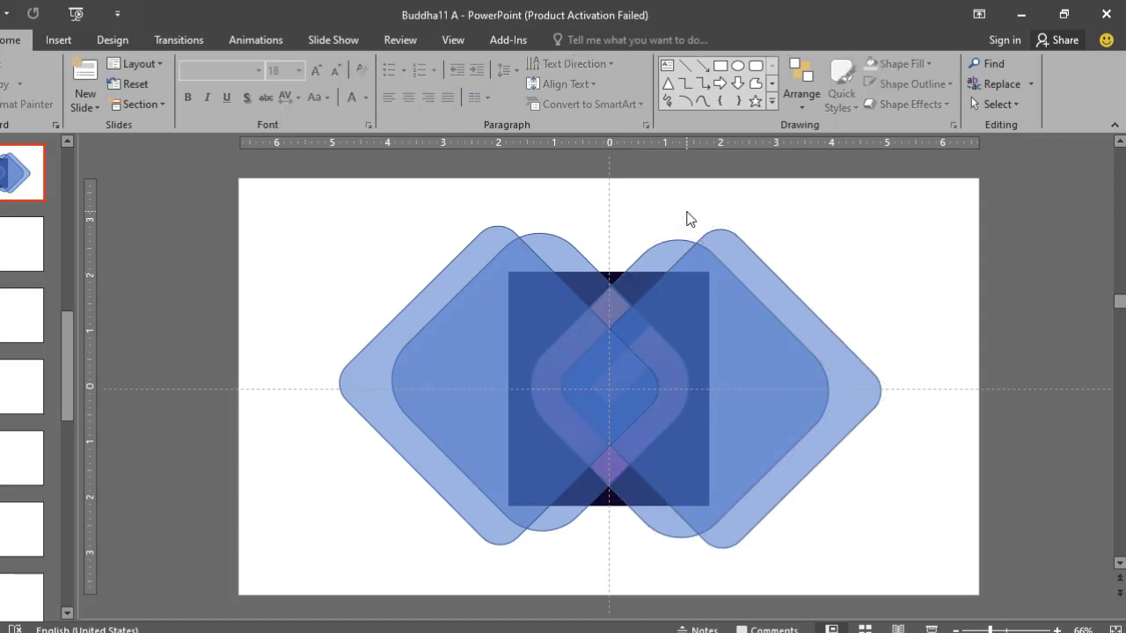
# - Move the logo image to the slide's upper-left corner and shrink it to serve as a small reference
pyautogui.click(611, 276)
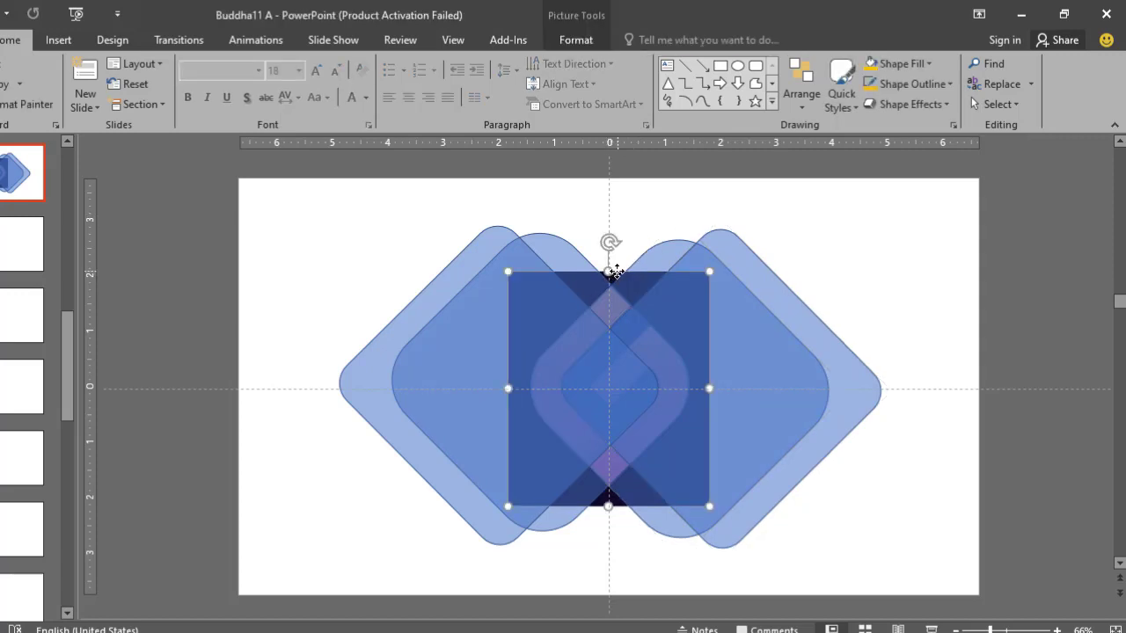
pyautogui.moveTo(615, 272); pyautogui.dragTo(360, 191)
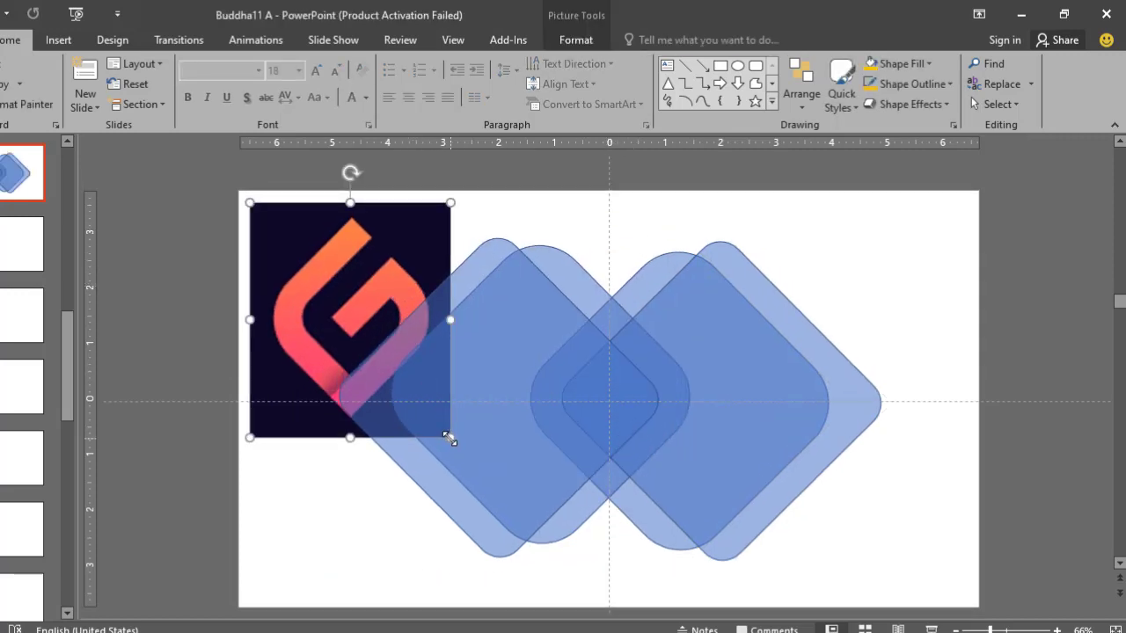
pyautogui.moveTo(450, 439); pyautogui.dragTo(345, 304)
pyautogui.click(545, 234)
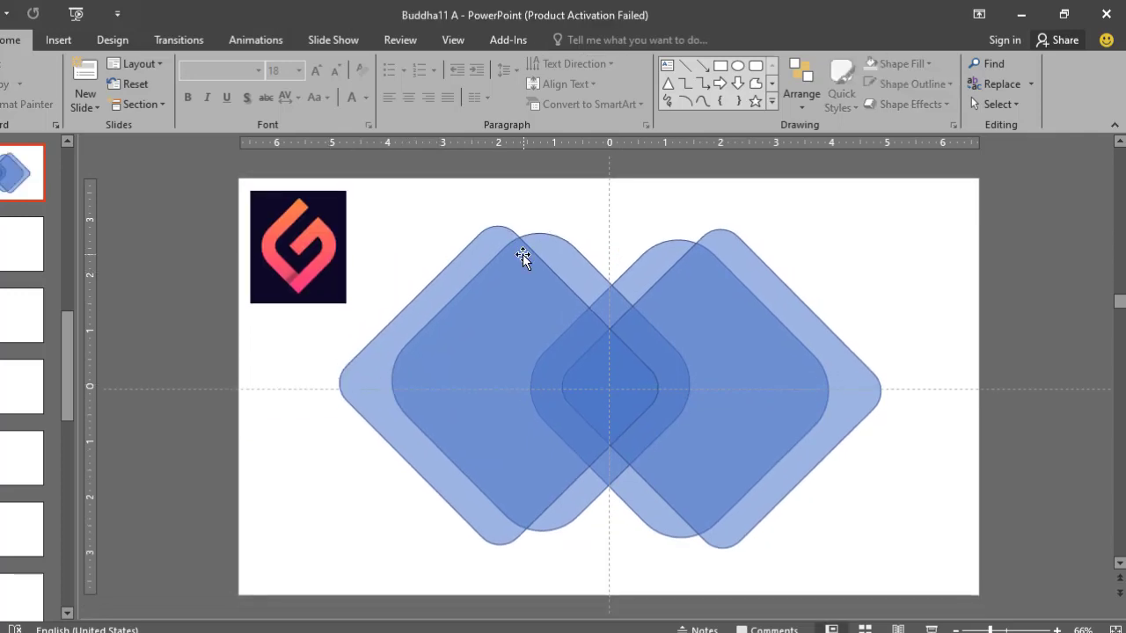
# - Split the four overlapping diamonds into separate pieces with the Fragment operation
pyautogui.click(523, 255)
pyautogui.keyDown('shift'); pyautogui.click(545, 253); pyautogui.keyUp('shift')
pyautogui.keyDown('shift'); pyautogui.click(659, 267); pyautogui.keyUp('shift')
pyautogui.keyDown('shift'); pyautogui.click(726, 246); pyautogui.keyUp('shift')
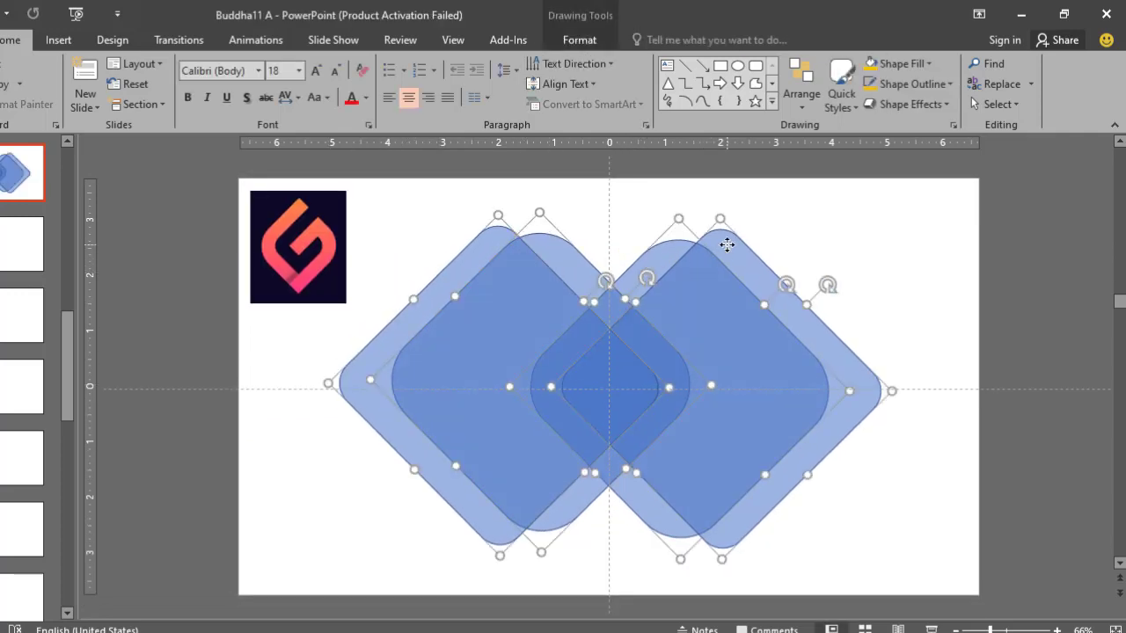
pyautogui.click(564, 39)
pyautogui.click(98, 104)
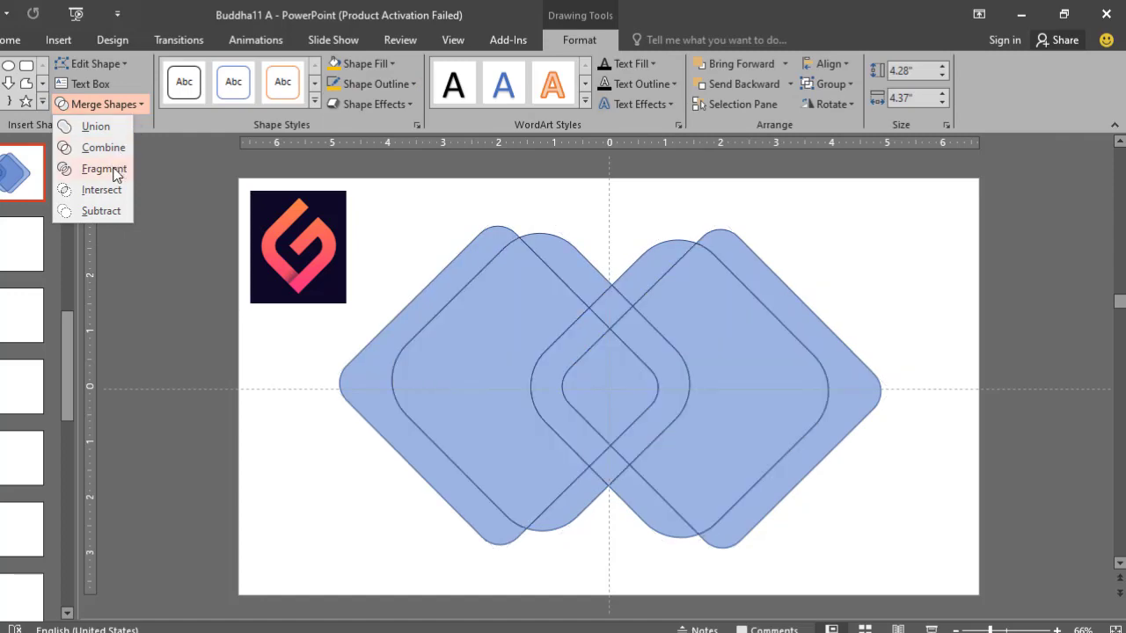
pyautogui.click(115, 170)
pyautogui.press('Escape')
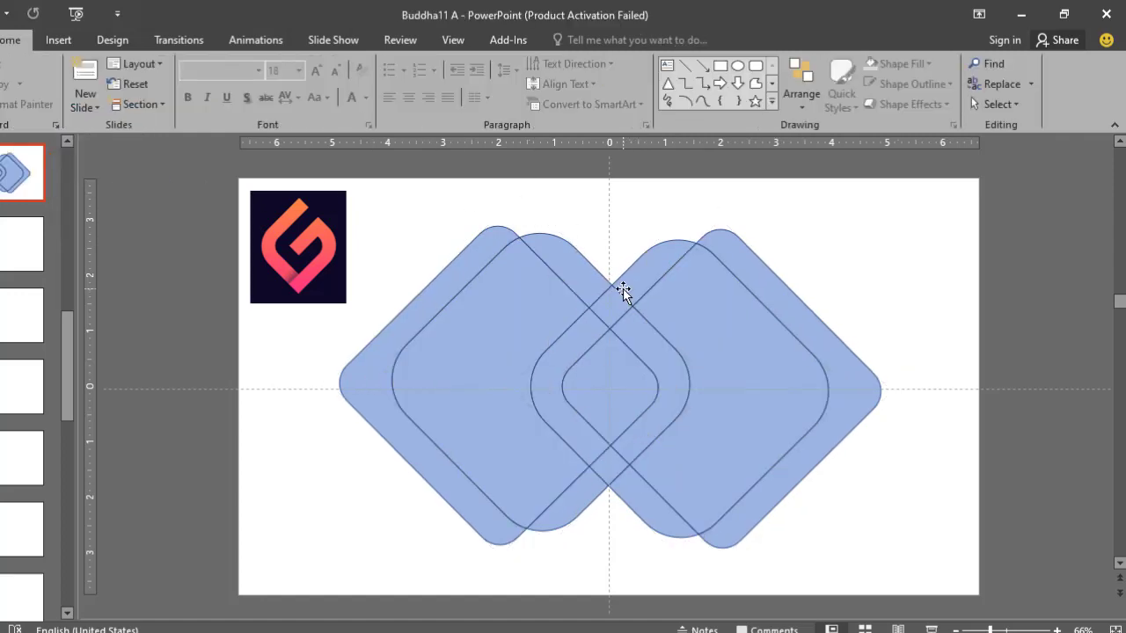
# - Delete the fragments outside the central overlap, keeping only the pieces of the leaf-shaped centre outline
pyautogui.click(651, 278)
pyautogui.press('Delete')
pyautogui.click(736, 291)
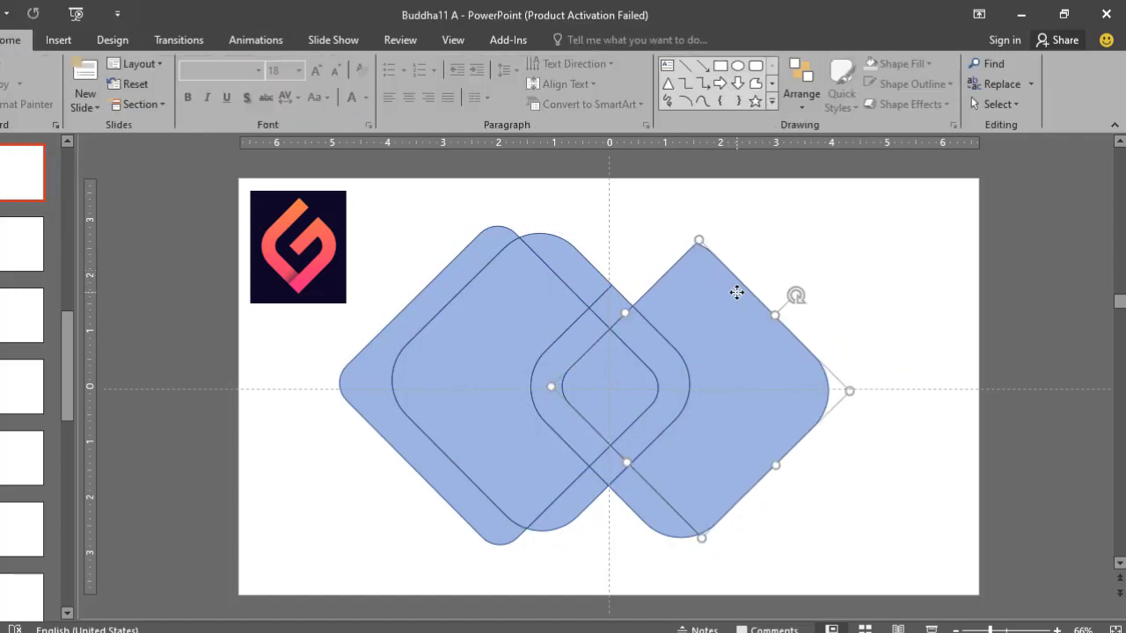
pyautogui.press('Delete')
pyautogui.click(510, 261)
pyautogui.press('Delete')
pyautogui.click(470, 352)
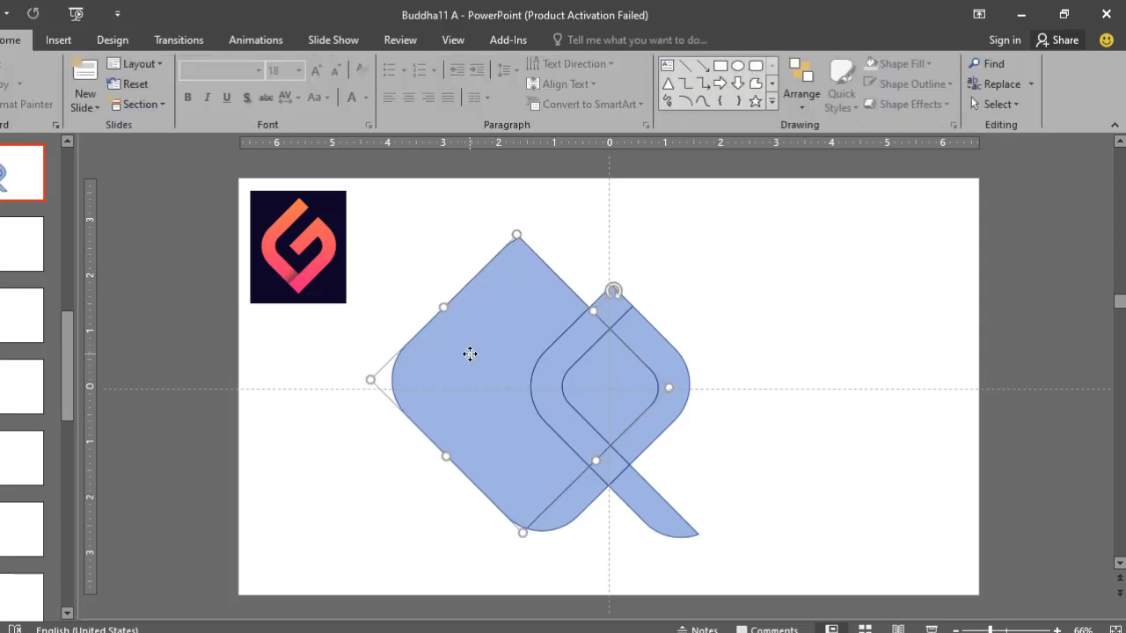
pyautogui.press('Delete')
pyautogui.click(626, 485)
pyautogui.press('Delete')
pyautogui.click(580, 502)
pyautogui.press('Delete')
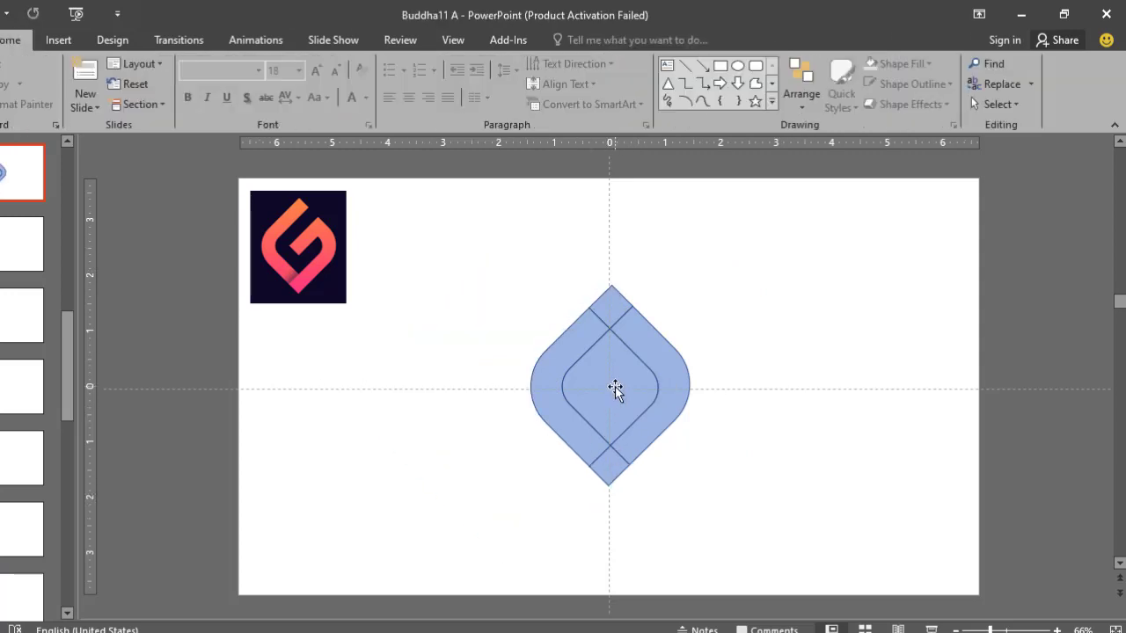
# - Delete the central piece inside the leaf-shaped outline, leaving only the surrounding stroke pieces
pyautogui.click(614, 386)
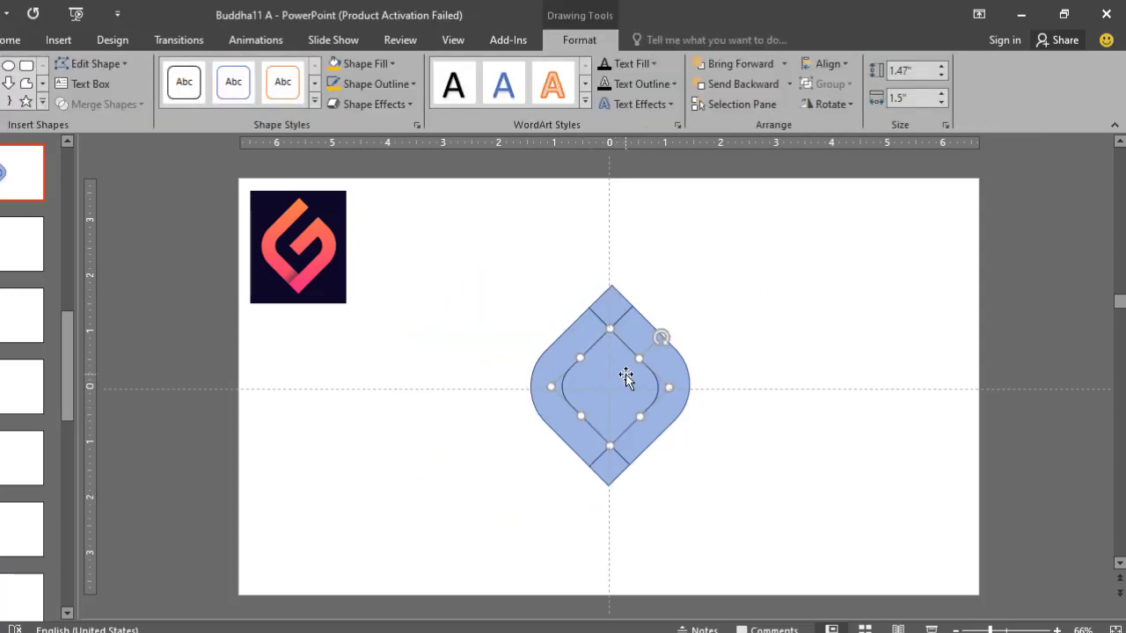
pyautogui.press('Delete')
pyautogui.scroll(1, 663, 303)
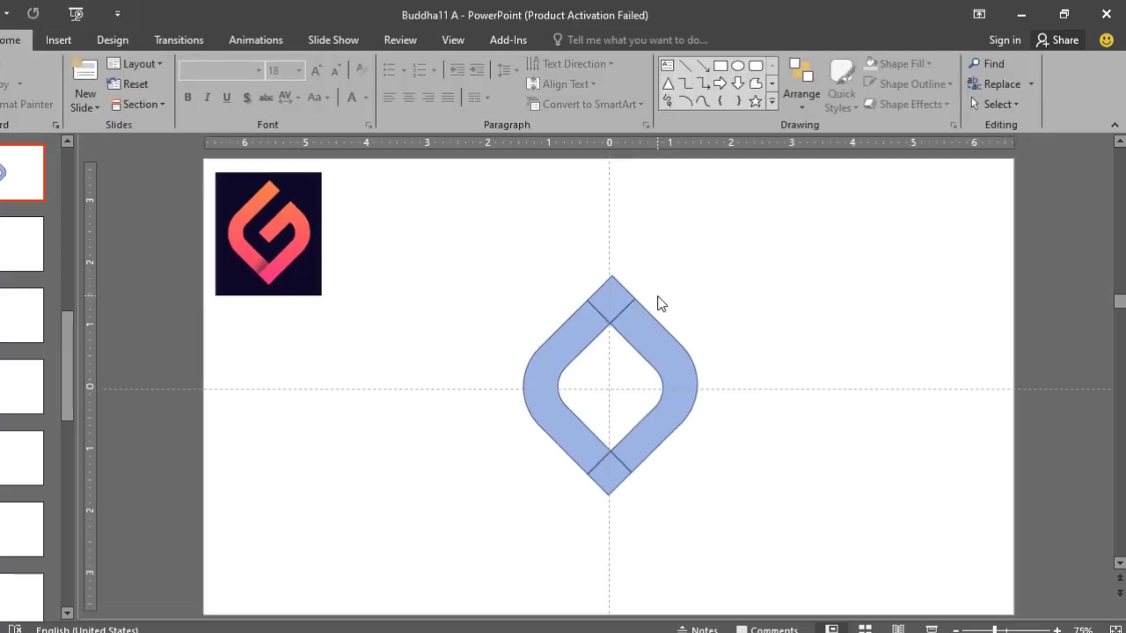
pyautogui.scroll(2, 601, 299)
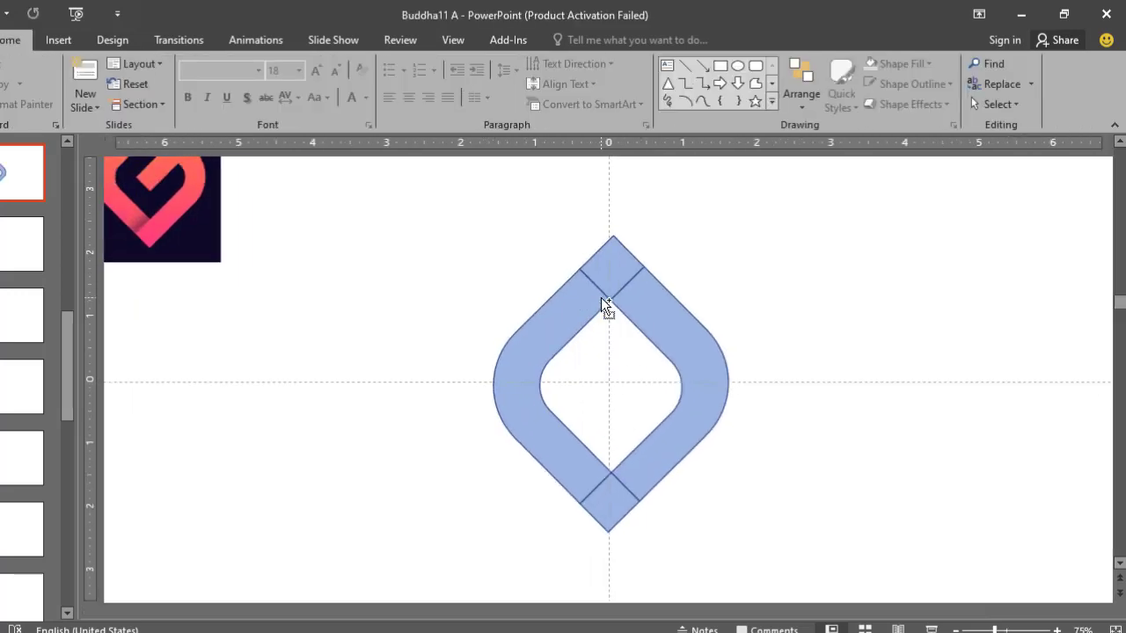
pyautogui.scroll(-1, 607, 295)
pyautogui.scroll(1, 632, 282)
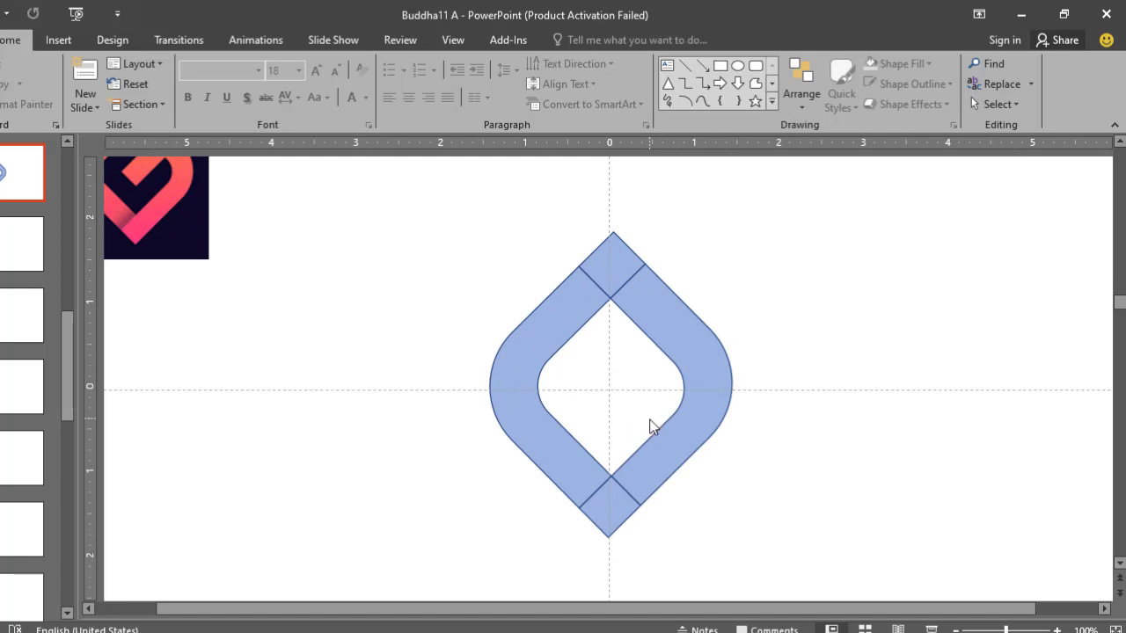
pyautogui.scroll(-2, 653, 412)
# - Fill the left stroke and the top tip piece with standard orange
pyautogui.click(553, 360)
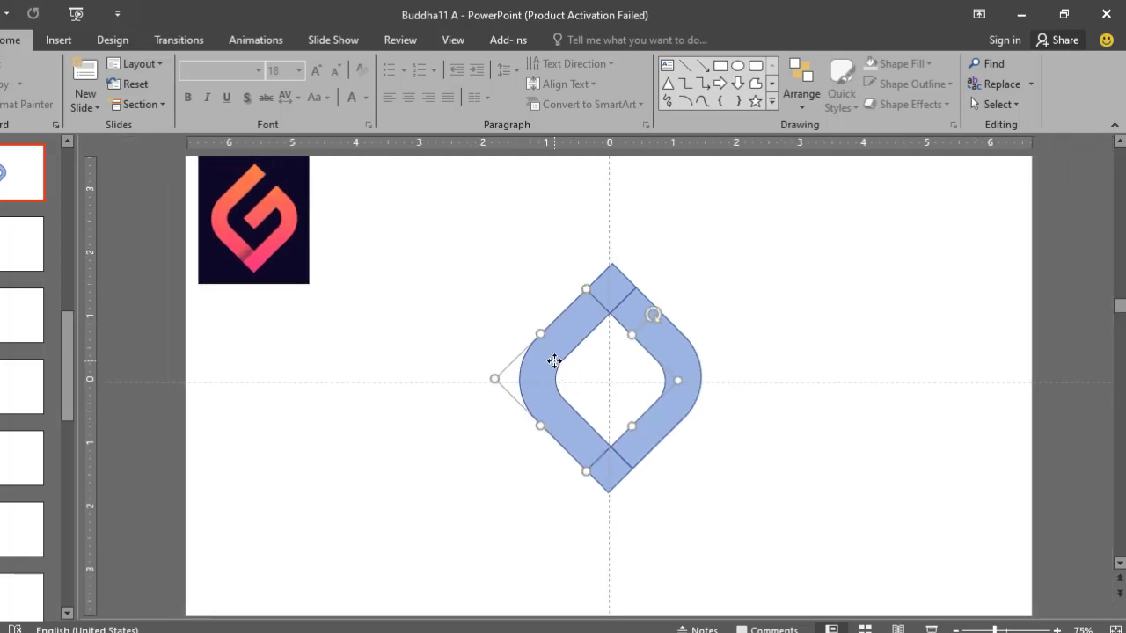
pyautogui.keyDown('shift'); pyautogui.click(613, 295); pyautogui.keyUp('shift')
pyautogui.click(580, 39)
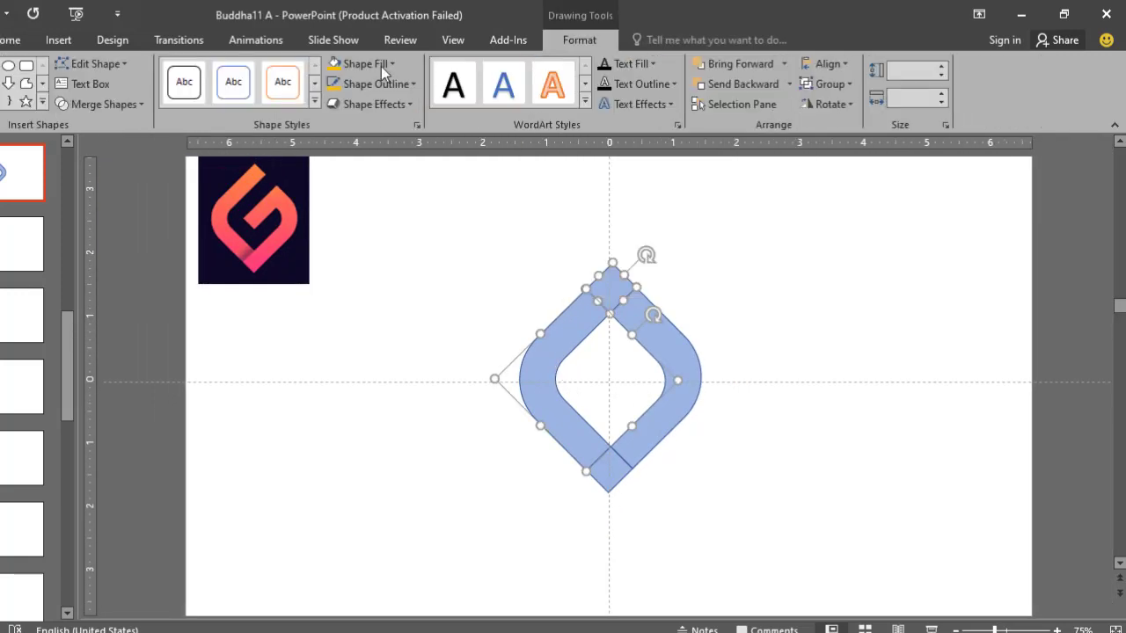
pyautogui.click(392, 64)
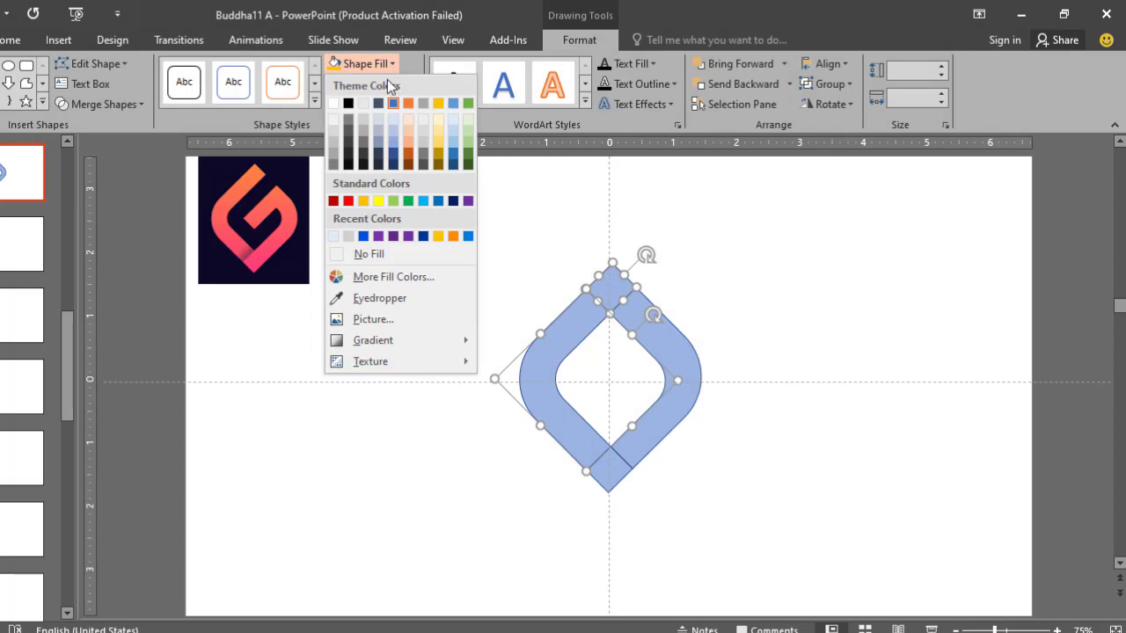
pyautogui.click(363, 200)
# - Make the two orange pieces fully opaque by setting their fill transparency to 0%
pyautogui.rightClick(563, 329)
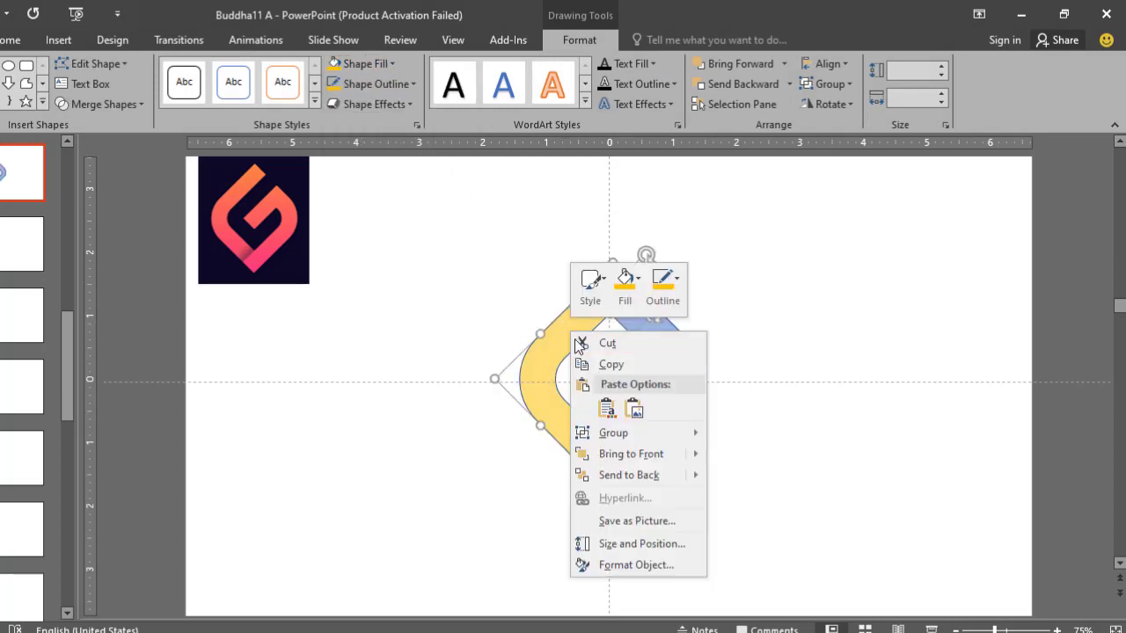
pyautogui.click(629, 565)
pyautogui.moveTo(1007, 436); pyautogui.dragTo(971, 437)
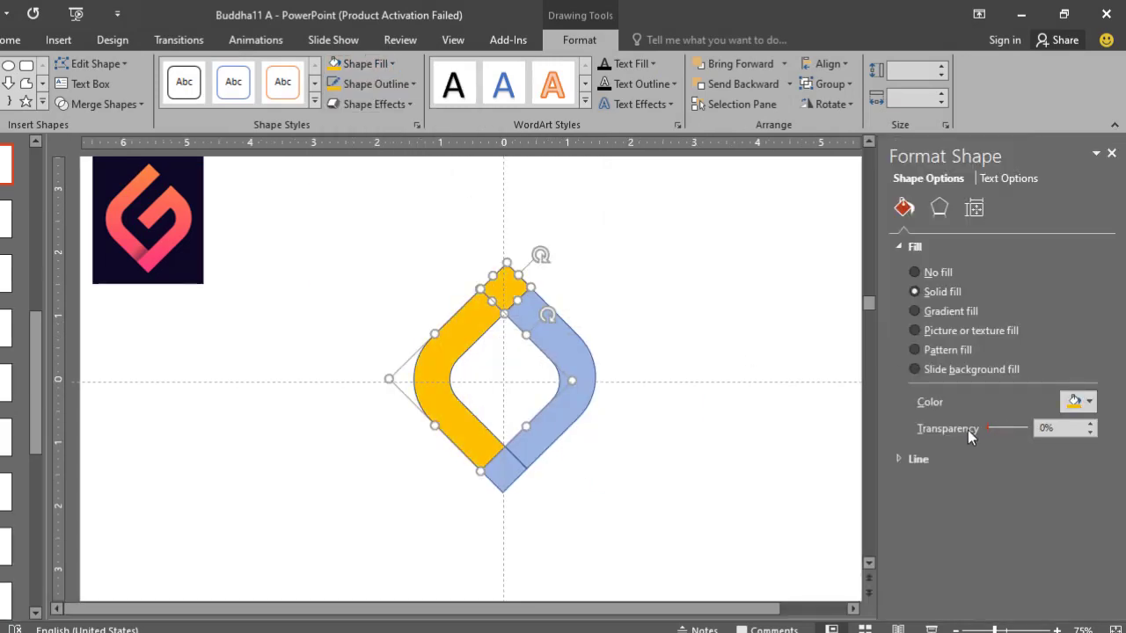
pyautogui.click(1111, 154)
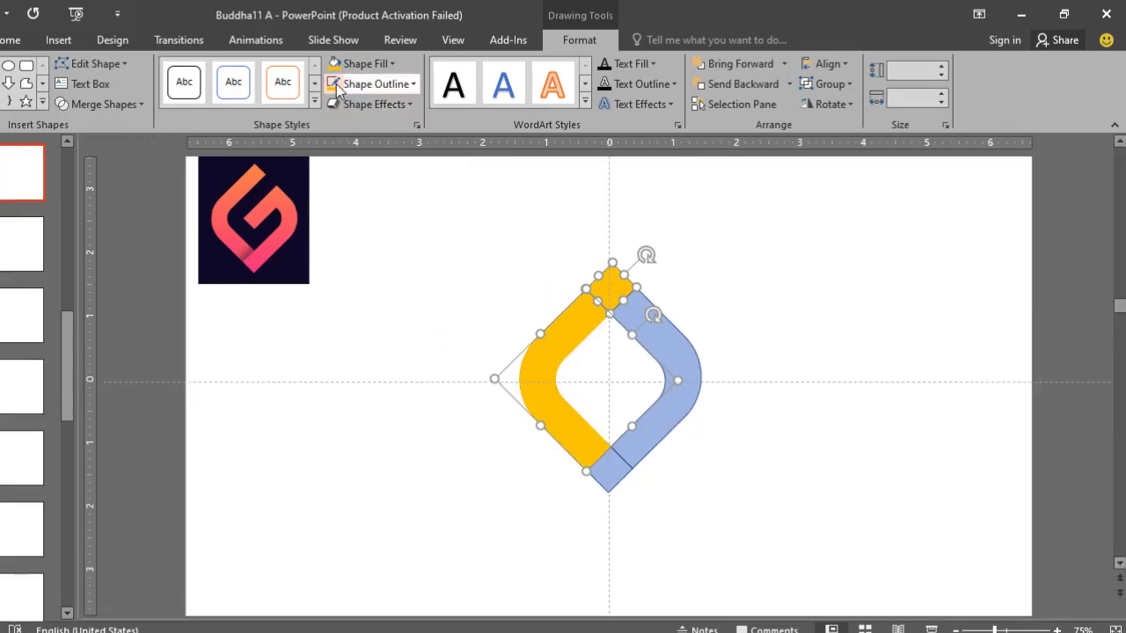
# - Merge the orange left stroke and the top tip piece into one shape with Union
pyautogui.click(451, 223)
pyautogui.click(603, 295)
pyautogui.keyDown('shift'); pyautogui.click(573, 323); pyautogui.keyUp('shift')
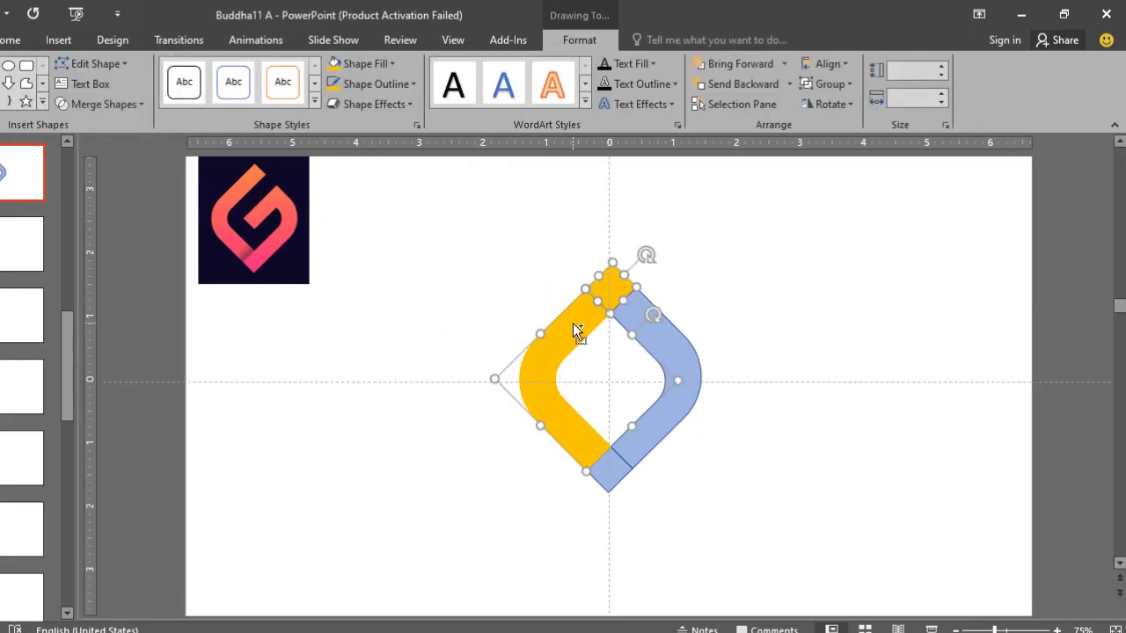
pyautogui.click(141, 105)
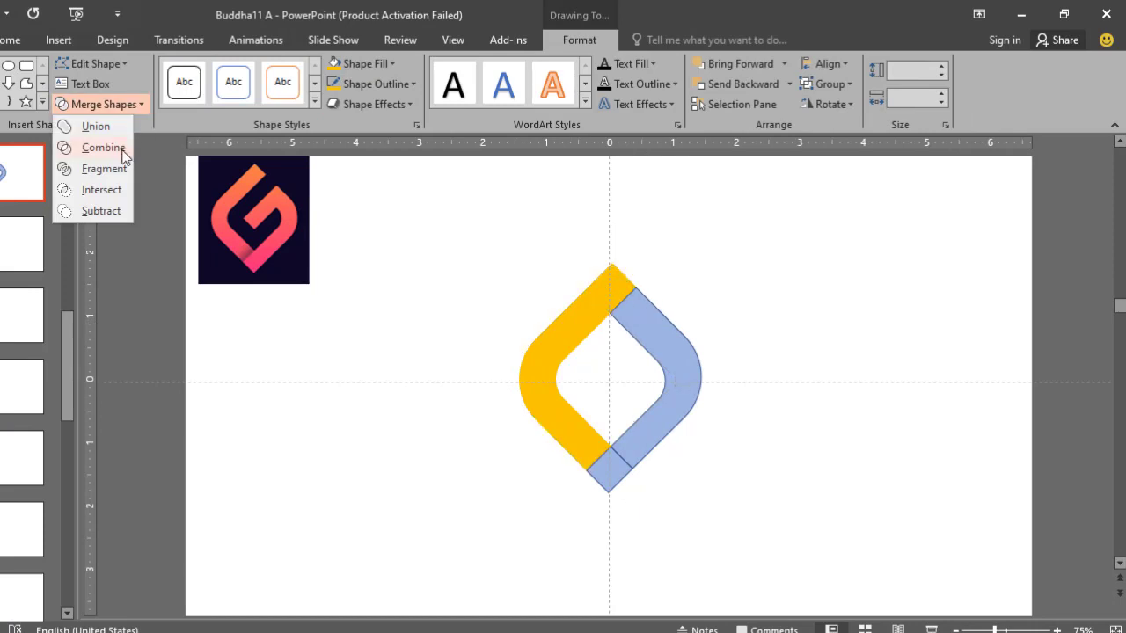
pyautogui.click(97, 127)
pyautogui.click(686, 268)
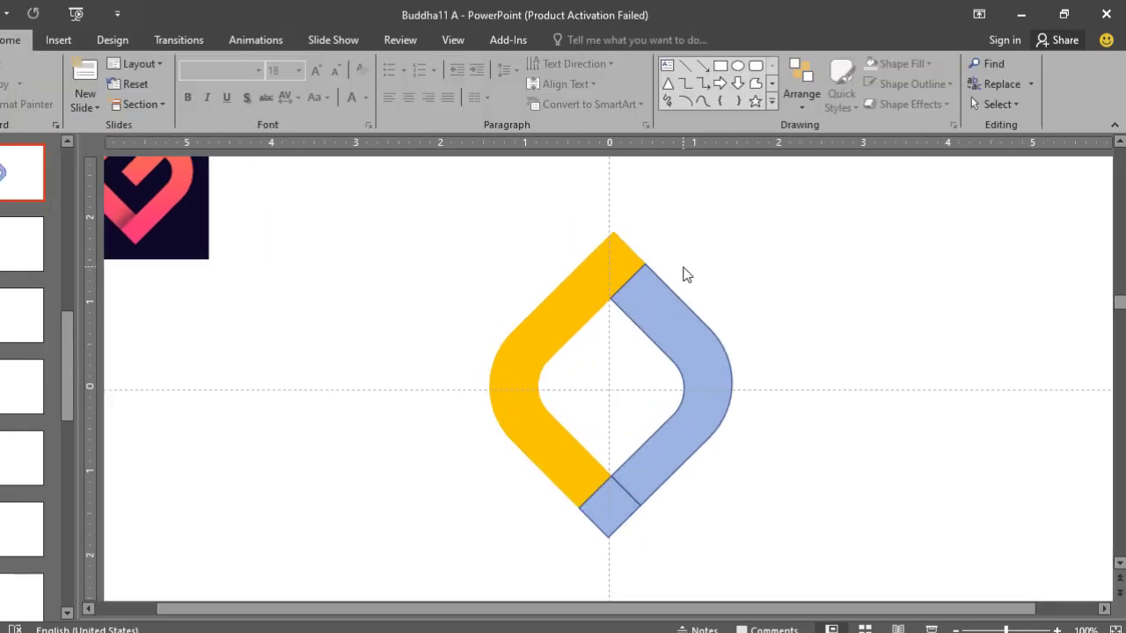
pyautogui.click(610, 468)
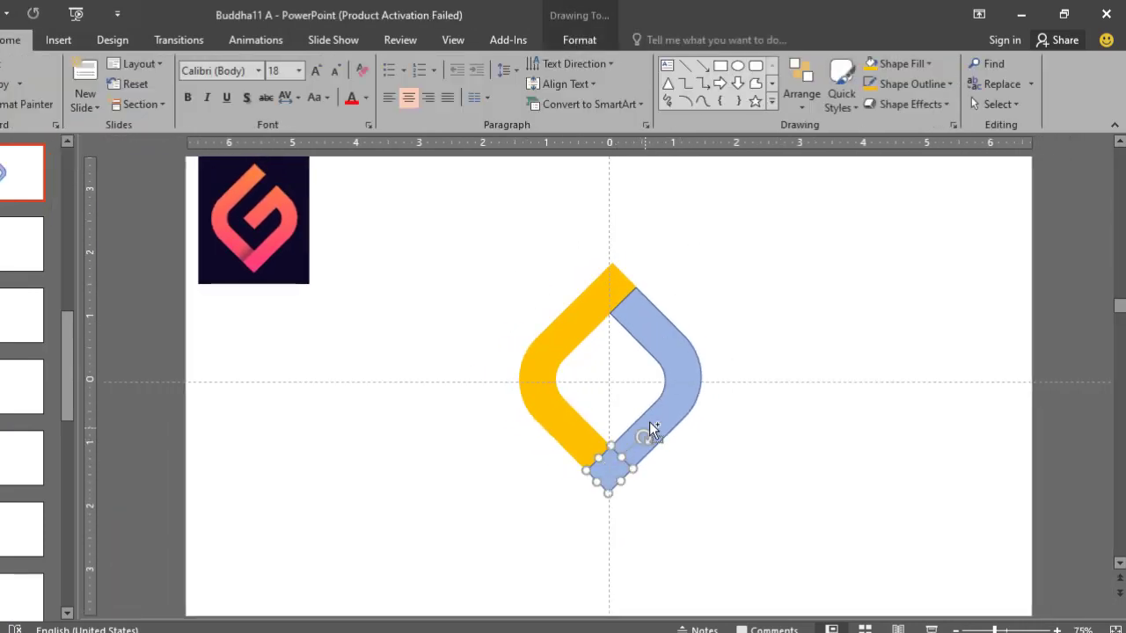
pyautogui.keyDown('shift'); pyautogui.click(670, 413); pyautogui.keyUp('shift')
pyautogui.click(780, 318)
pyautogui.scroll(1, 748, 300)
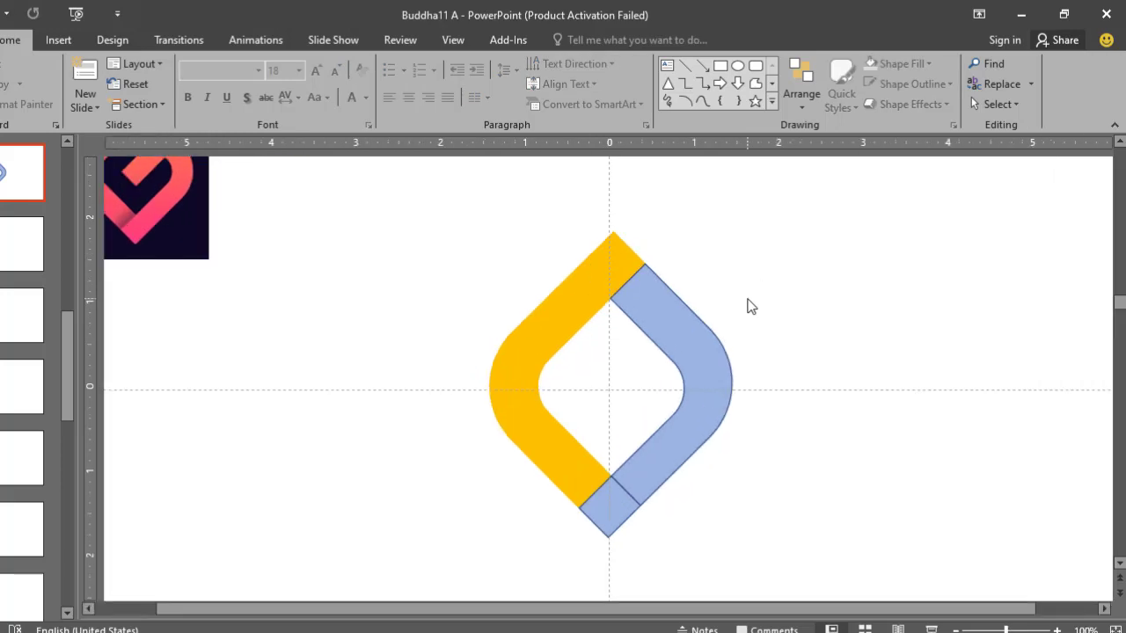
pyautogui.scroll(-1, 749, 305)
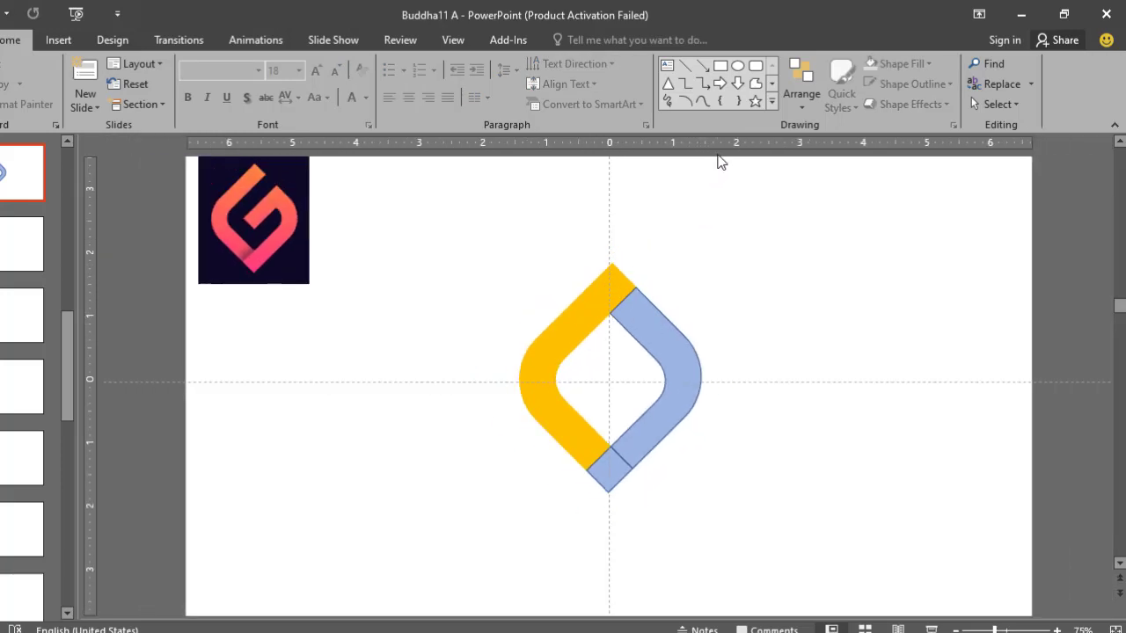
# - Draw a narrow upright rectangle, place a copy over the upper end of the right stroke and delete the spare rectangle beside the logo
pyautogui.click(720, 65)
pyautogui.moveTo(718, 214)
pyautogui.mouseDown()
pyautogui.moveTo(754, 287)
pyautogui.moveTo(626, 355)
pyautogui.mouseUp()
pyautogui.scroll(3, 636, 310)
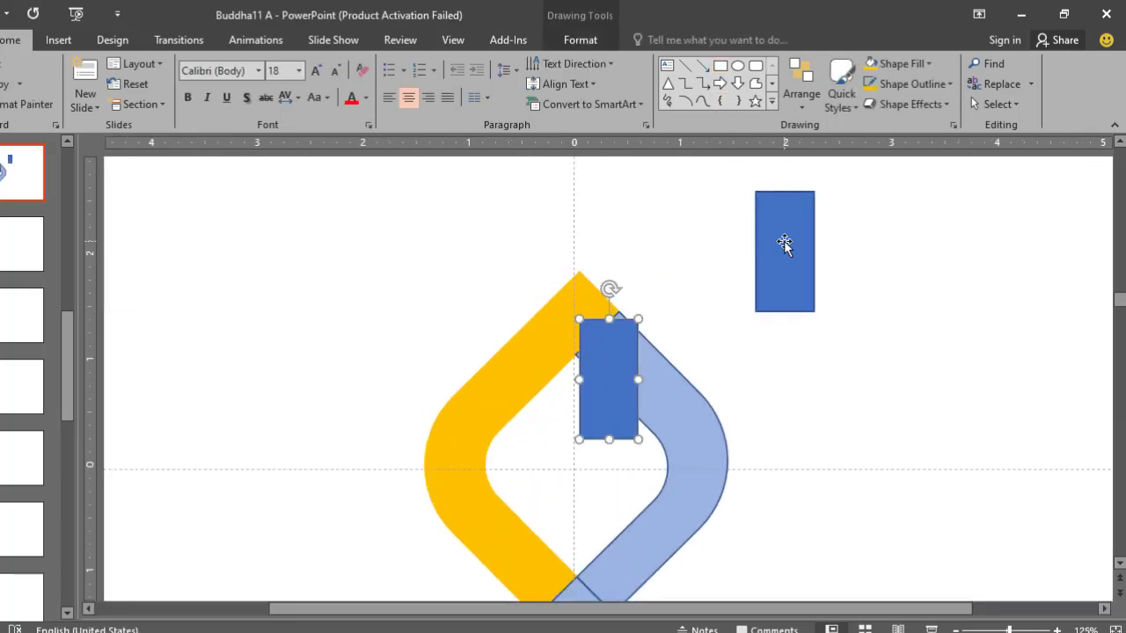
pyautogui.click(786, 244)
pyautogui.press('Delete')
# - Tilt the rectangle parallel to the upper orange stroke, align it across the right stroke's upper end and make its fill semi-transparent
pyautogui.click(616, 352)
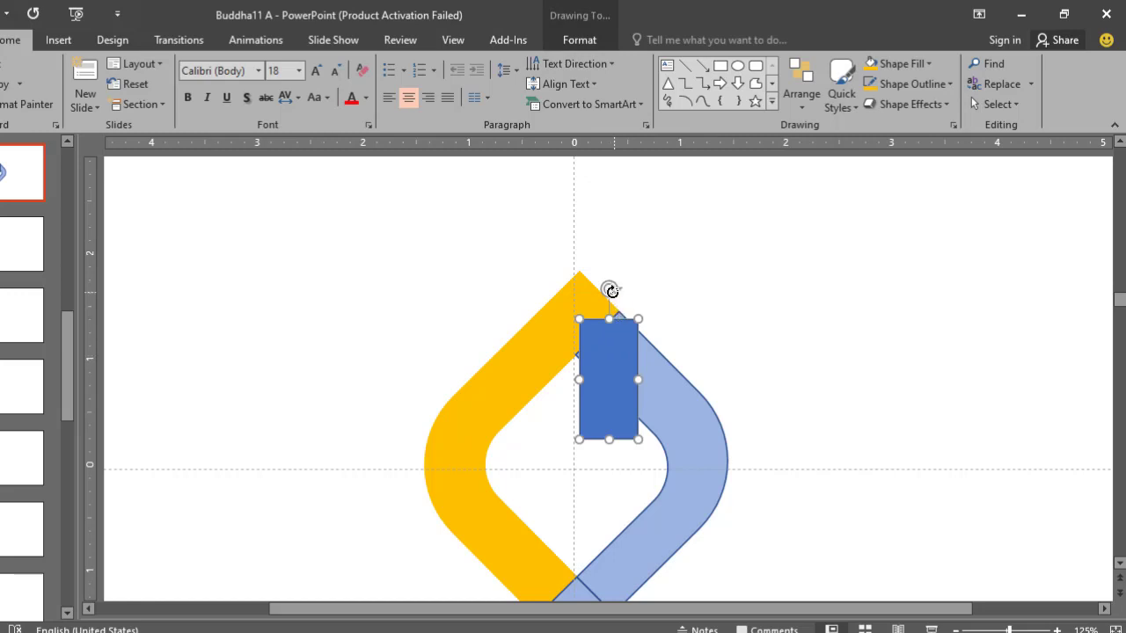
pyautogui.moveTo(609, 291); pyautogui.dragTo(620, 347)
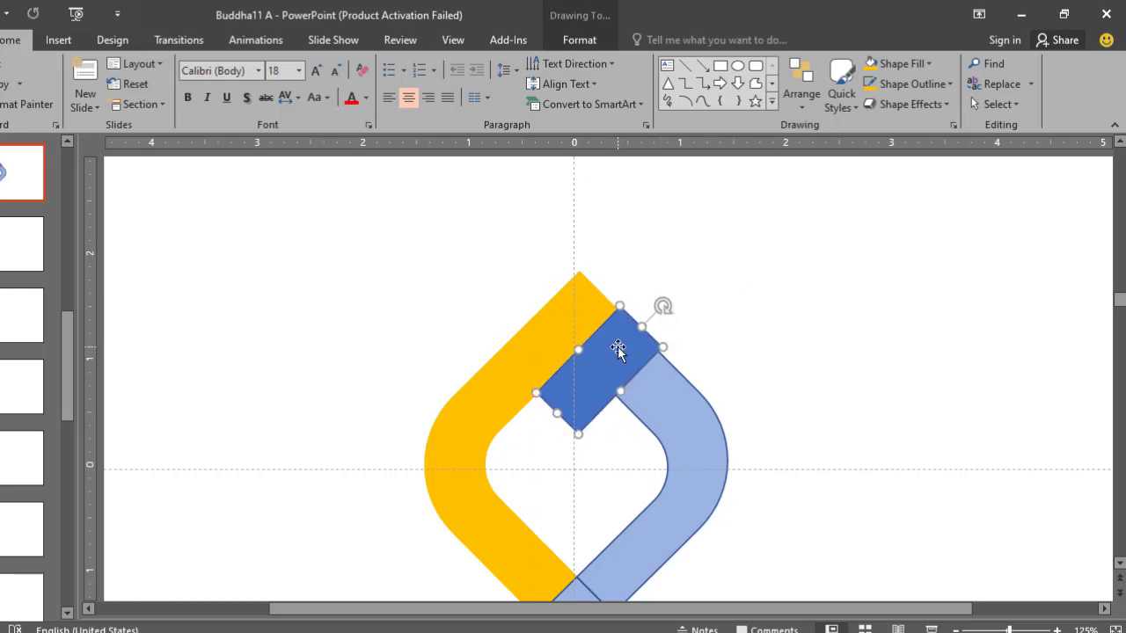
pyautogui.rightClick(618, 350)
pyautogui.click(680, 332)
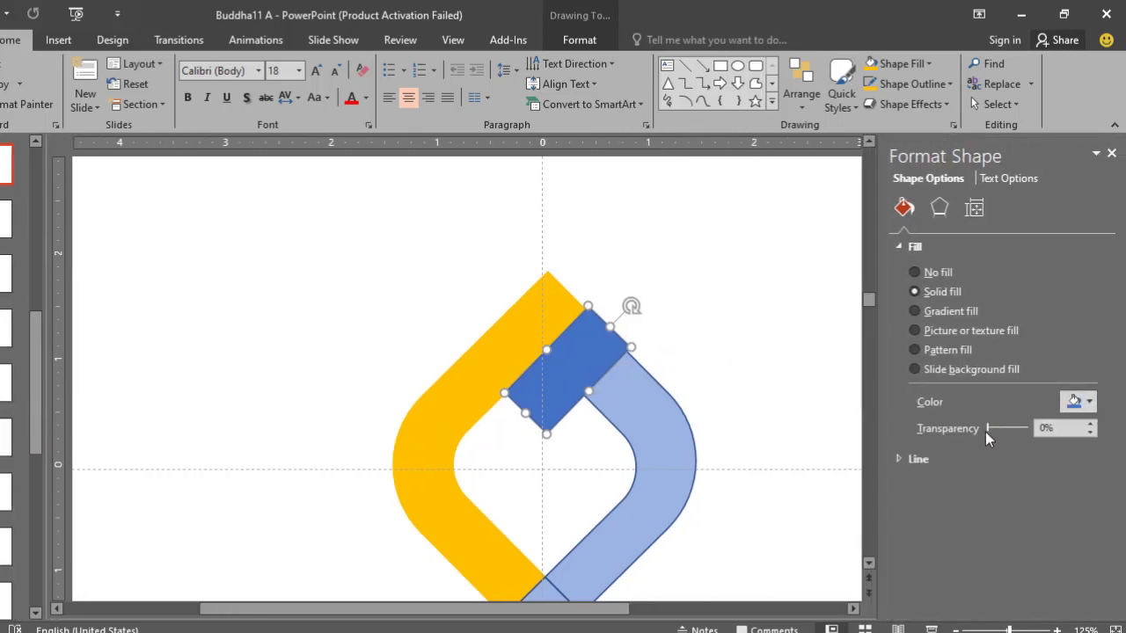
pyautogui.moveTo(989, 427); pyautogui.dragTo(1005, 434)
pyautogui.click(1112, 154)
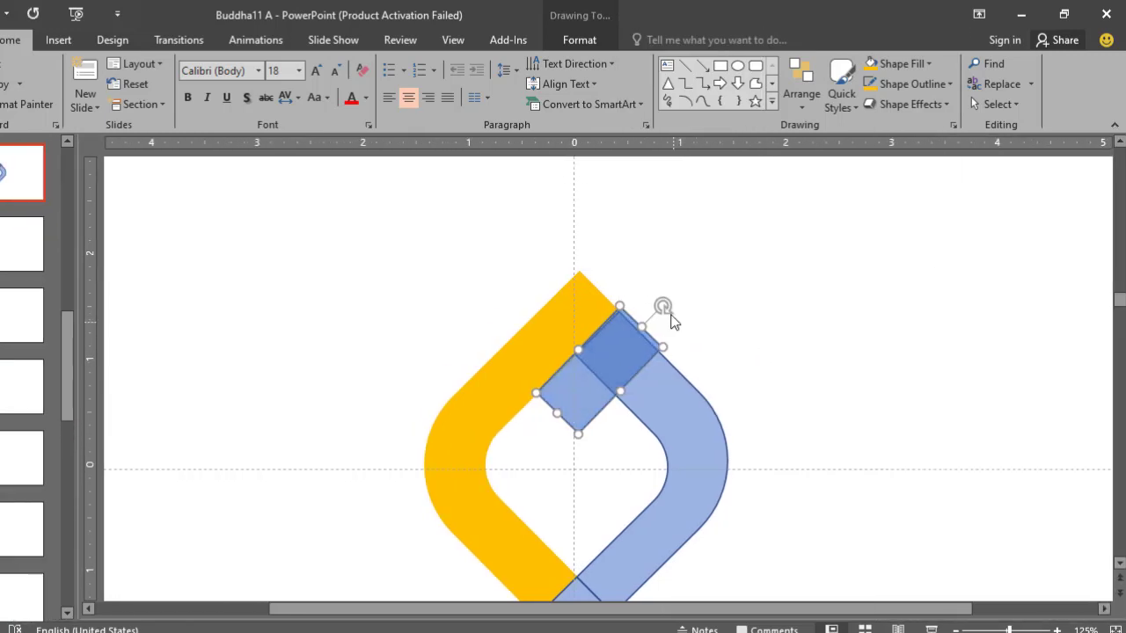
# - Move the tilted bar down along the right stroke to leave a gap below the orange stroke
pyautogui.moveTo(578, 394)
pyautogui.mouseDown()
pyautogui.moveTo(615, 382)
pyautogui.moveTo(590, 379)
pyautogui.moveTo(636, 408)
pyautogui.moveTo(588, 414)
pyautogui.moveTo(632, 415)
pyautogui.mouseUp()
pyautogui.click(778, 393)
pyautogui.scroll(-5, 777, 394)
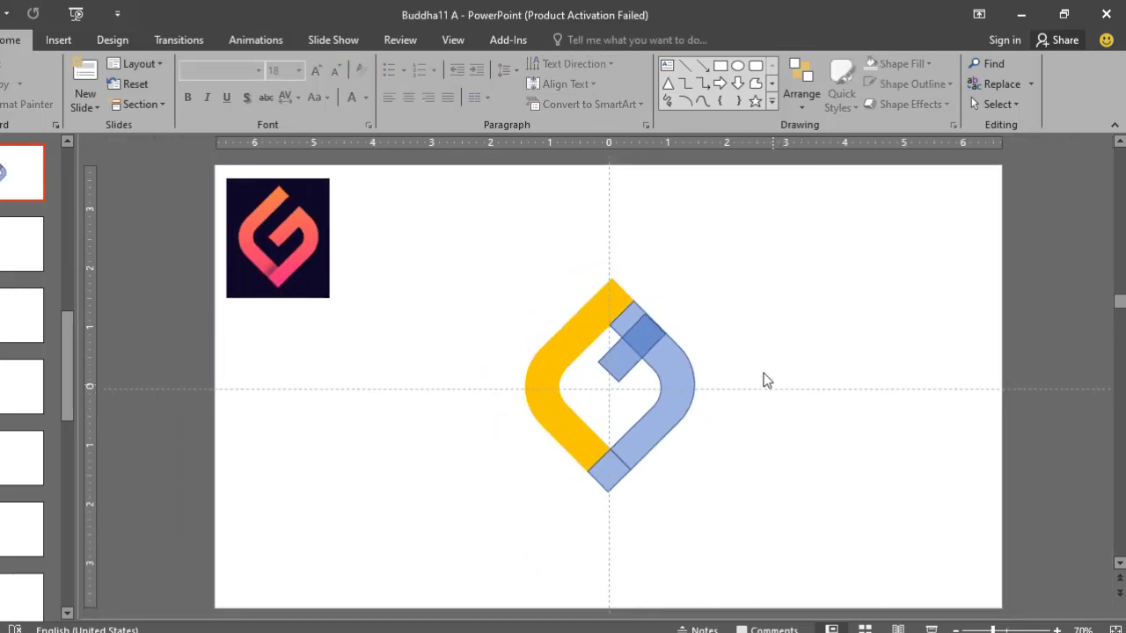
pyautogui.scroll(1, 676, 315)
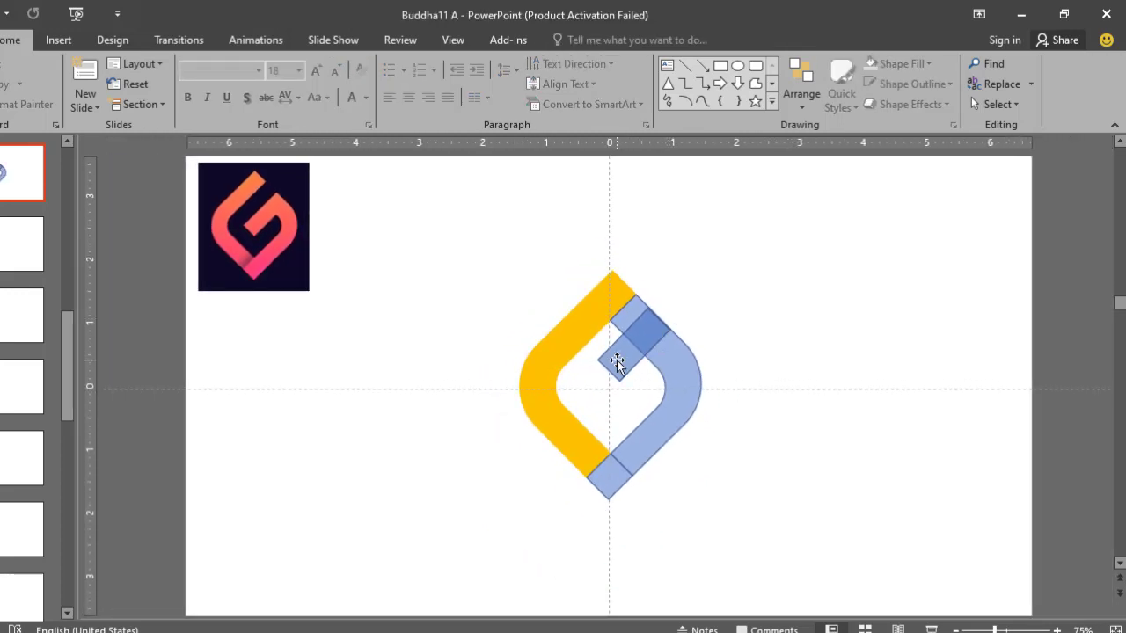
# - Lengthen the tilted bar at both ends so it reaches further into the centre and sticks out past the right stroke's outer edge
pyautogui.click(616, 362)
pyautogui.moveTo(607, 374); pyautogui.dragTo(644, 359)
pyautogui.moveTo(631, 359); pyautogui.dragTo(665, 330)
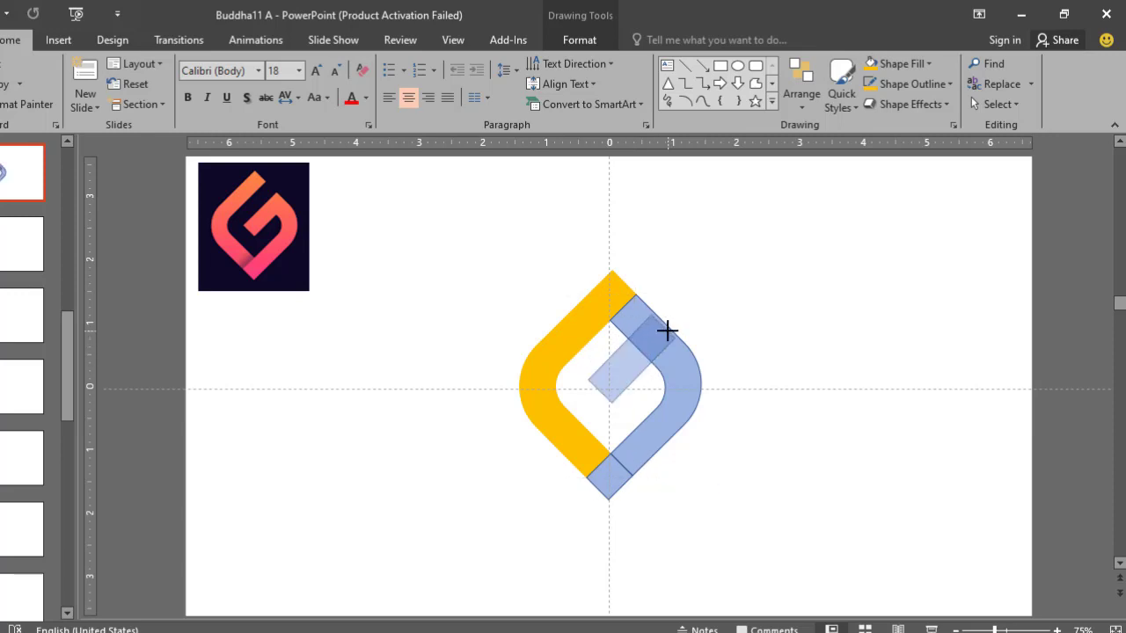
pyautogui.moveTo(667, 330); pyautogui.dragTo(688, 319)
pyautogui.click(758, 322)
pyautogui.click(708, 304)
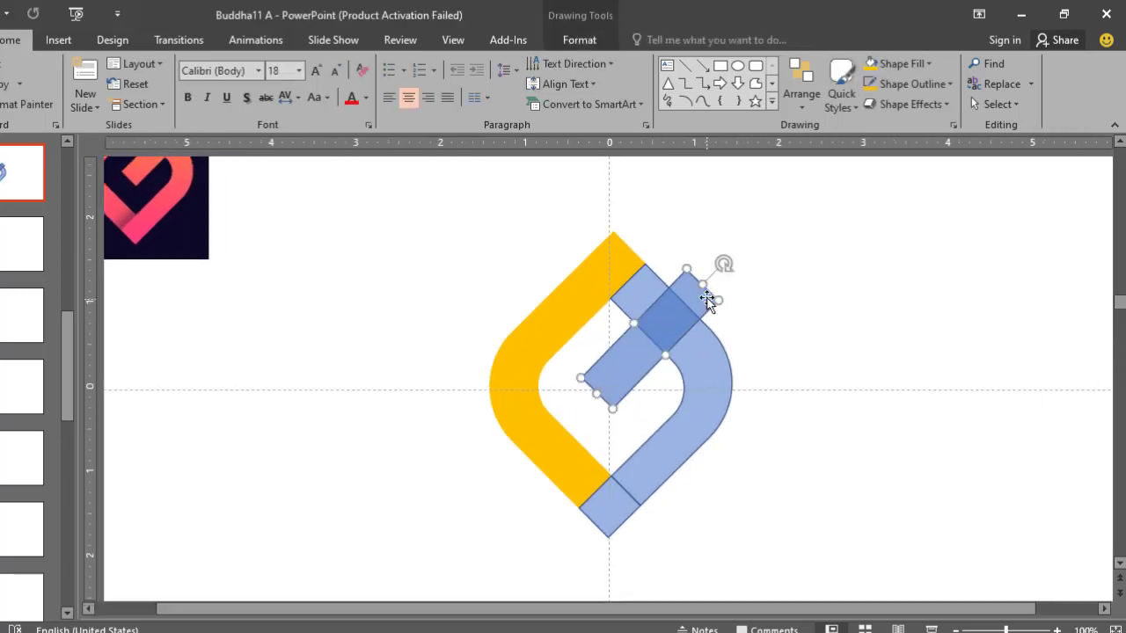
pyautogui.moveTo(724, 266); pyautogui.dragTo(709, 296)
pyautogui.press('Escape')
pyautogui.press('Escape')
pyautogui.keyDown('ctrl'); pyautogui.scroll(-3, 754, 325); pyautogui.keyUp('ctrl')
# - Split the right stroke and the tilted bar into separate pieces with the Fragment operation
pyautogui.click(636, 308)
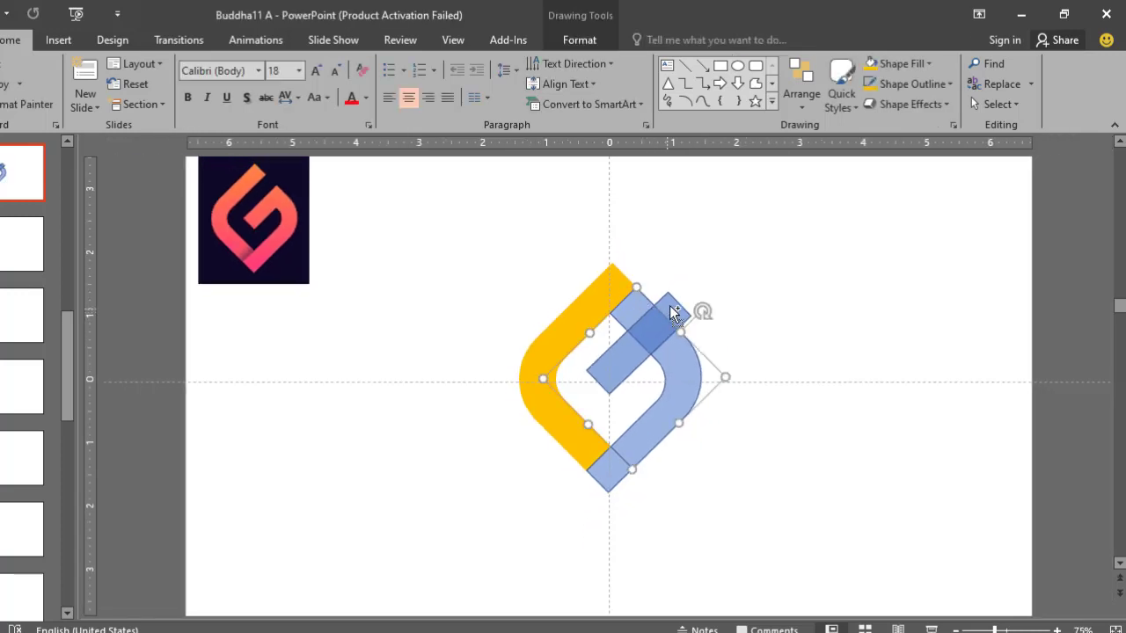
pyautogui.keyDown('shift'); pyautogui.click(666, 294); pyautogui.keyUp('shift')
pyautogui.click(576, 44)
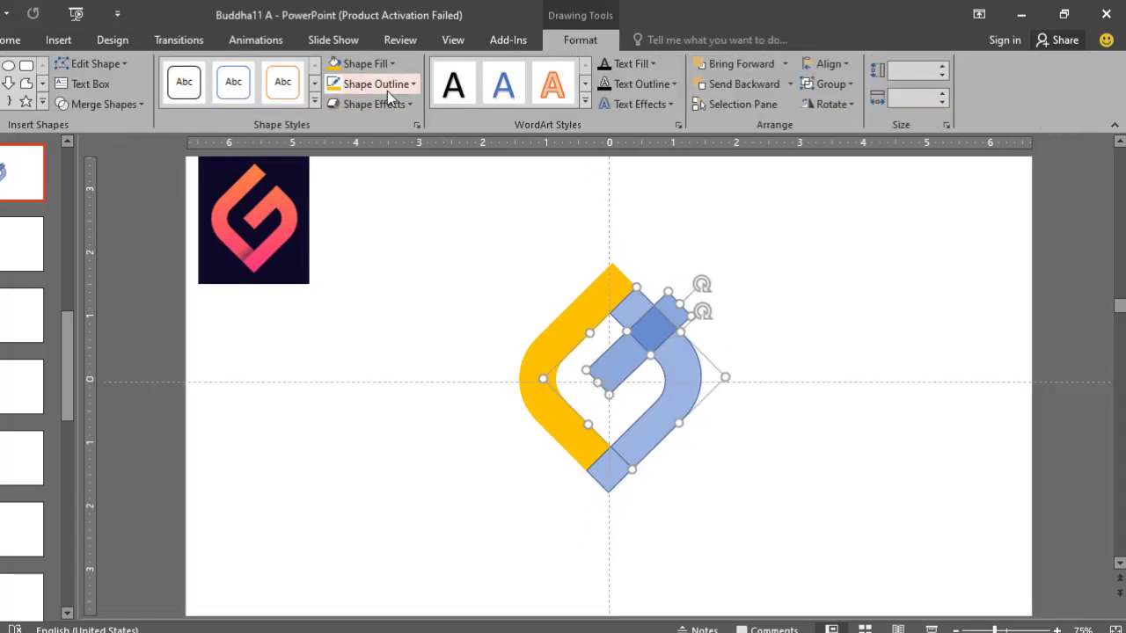
pyautogui.click(98, 103)
pyautogui.click(104, 168)
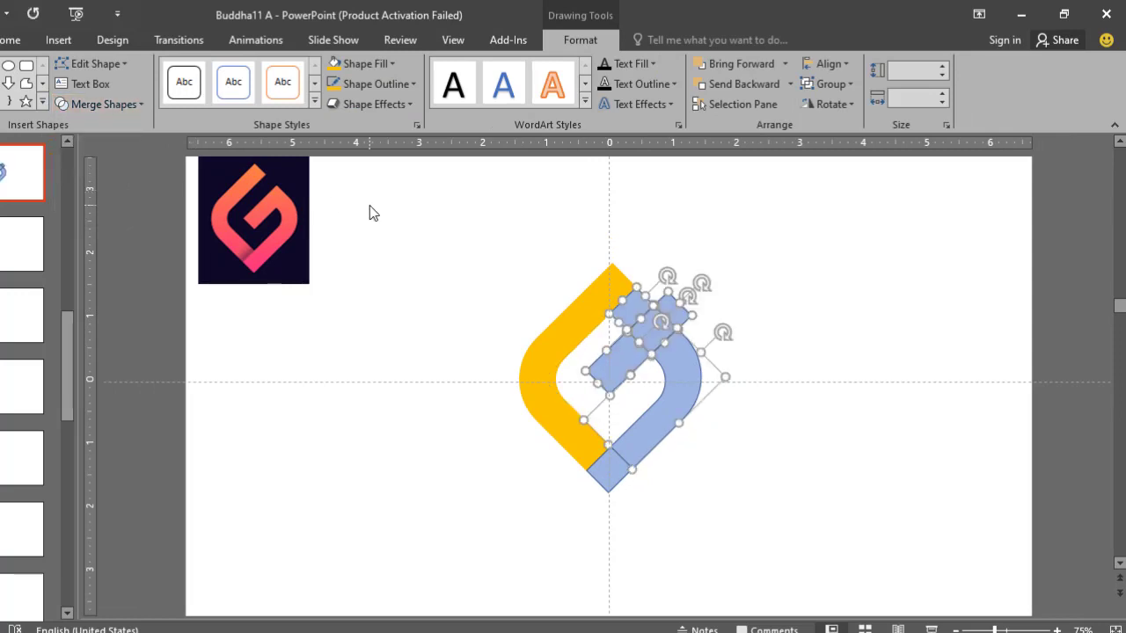
# - Delete the right stroke's upper stub and the bar's protruding outer end, opening the gap of the G
pyautogui.click(369, 208)
pyautogui.click(640, 304)
pyautogui.press('Delete')
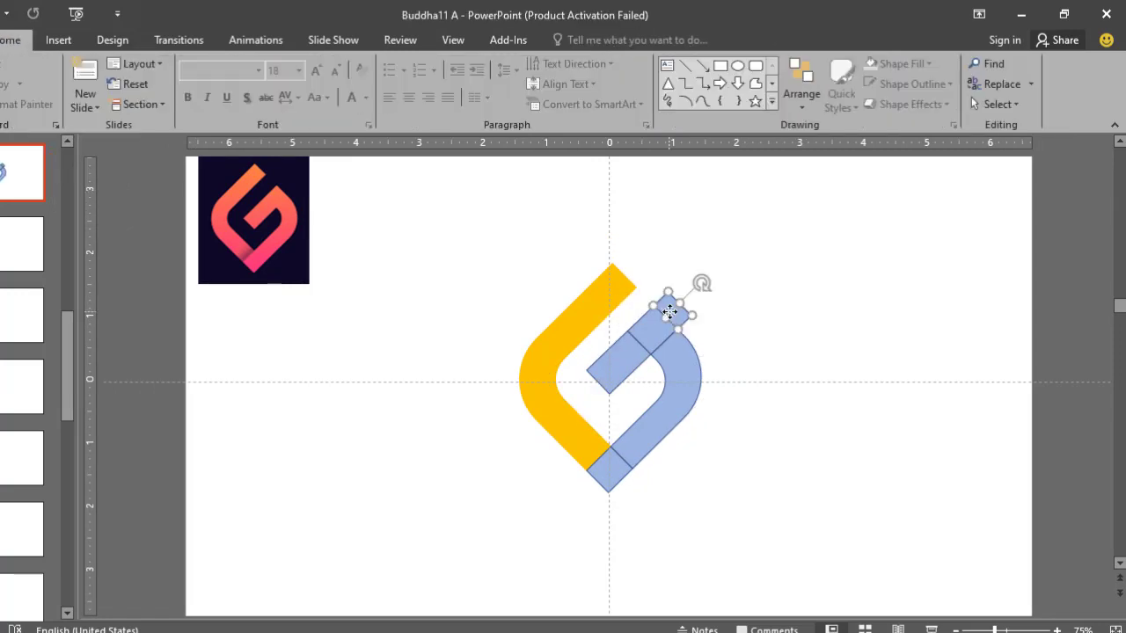
pyautogui.click(635, 350)
pyautogui.click(722, 347)
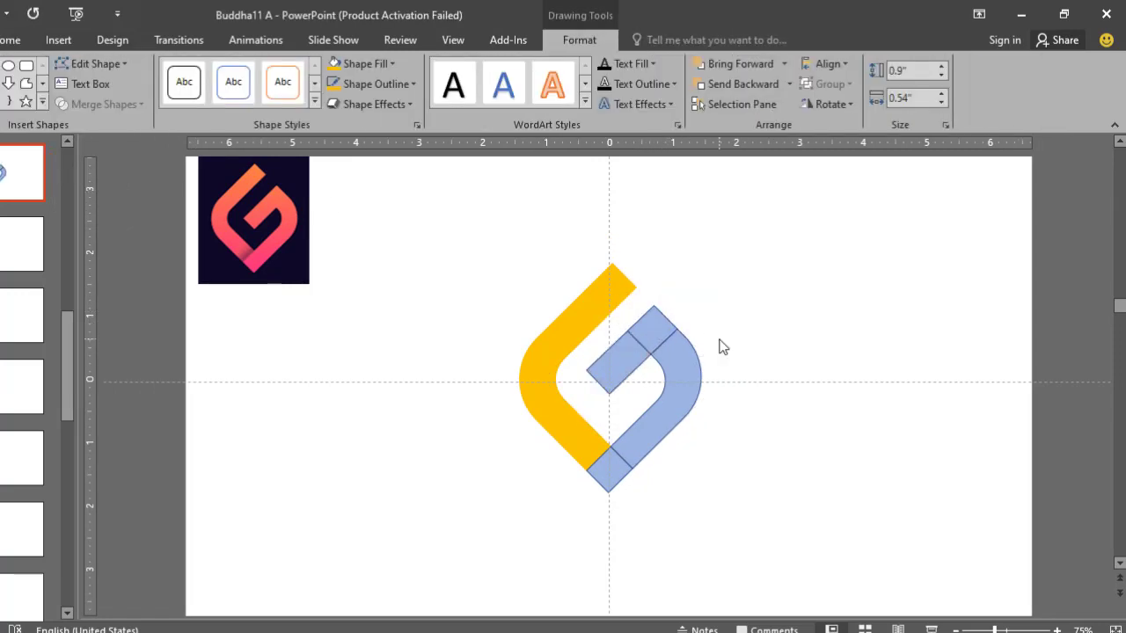
# - Give the three right-hand pieces and the bottom tip piece a yellow outline and a yellow fill
pyautogui.scroll(2, 721, 347)
pyautogui.click(667, 318)
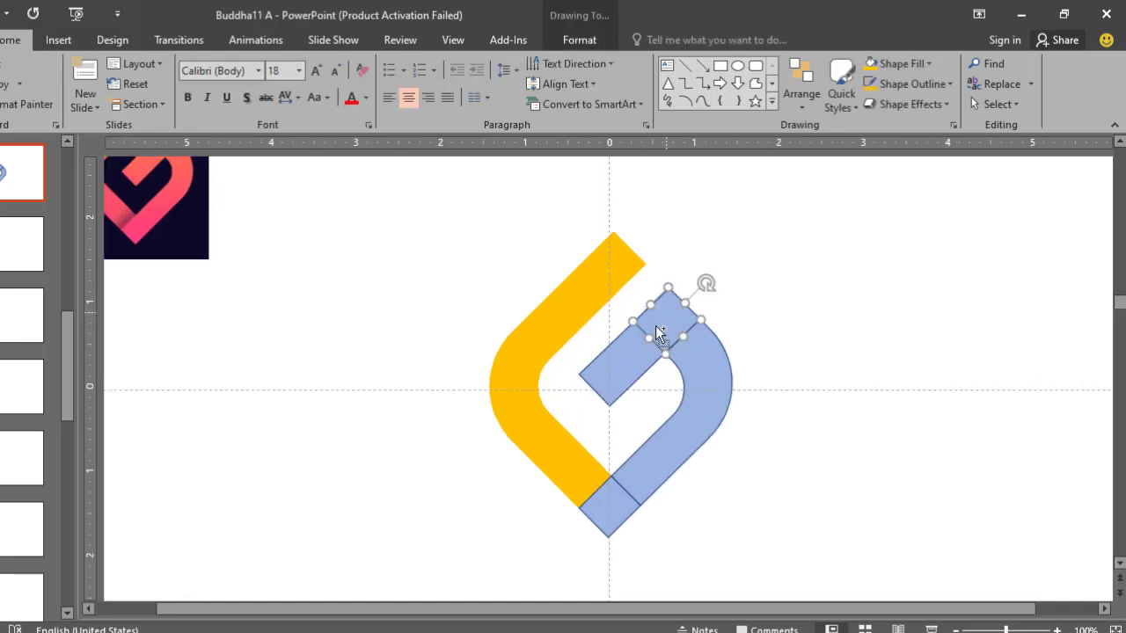
pyautogui.keyDown('shift'); pyautogui.click(634, 348); pyautogui.keyUp('shift')
pyautogui.keyDown('shift'); pyautogui.click(695, 368); pyautogui.keyUp('shift')
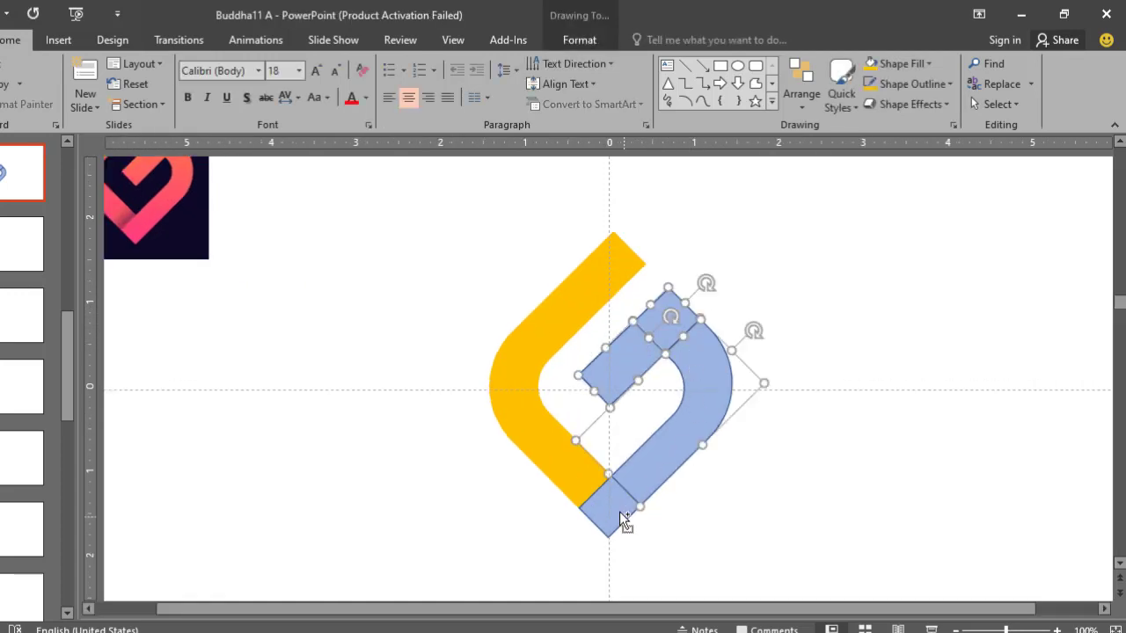
pyautogui.click(580, 39)
pyautogui.click(417, 86)
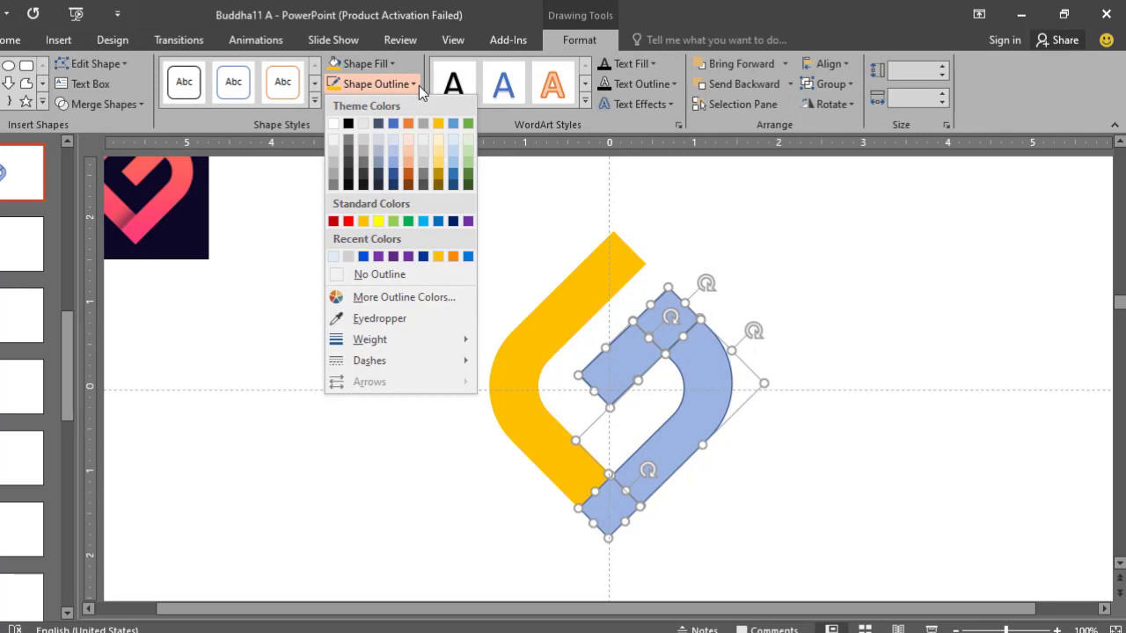
pyautogui.click(379, 222)
pyautogui.click(393, 65)
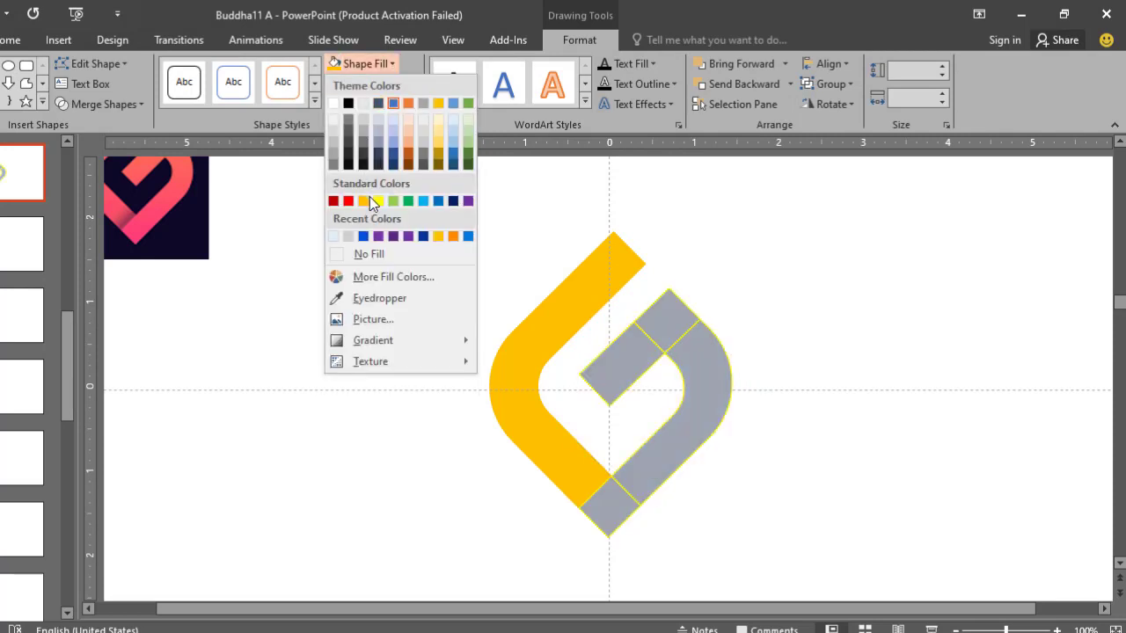
pyautogui.click(380, 220)
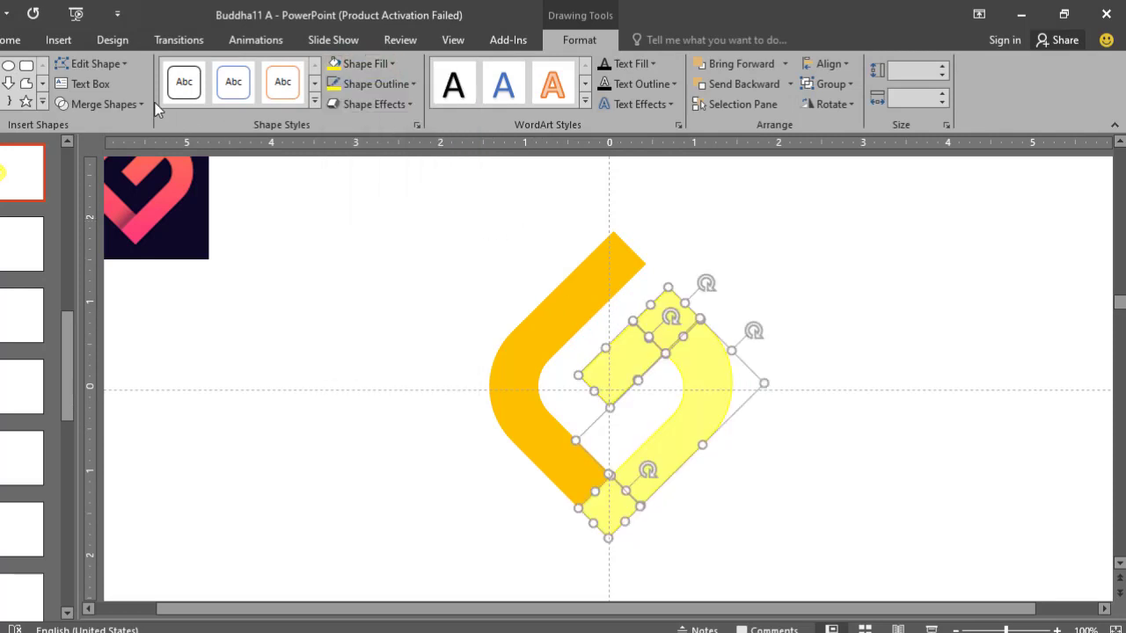
pyautogui.click(114, 104)
pyautogui.click(98, 125)
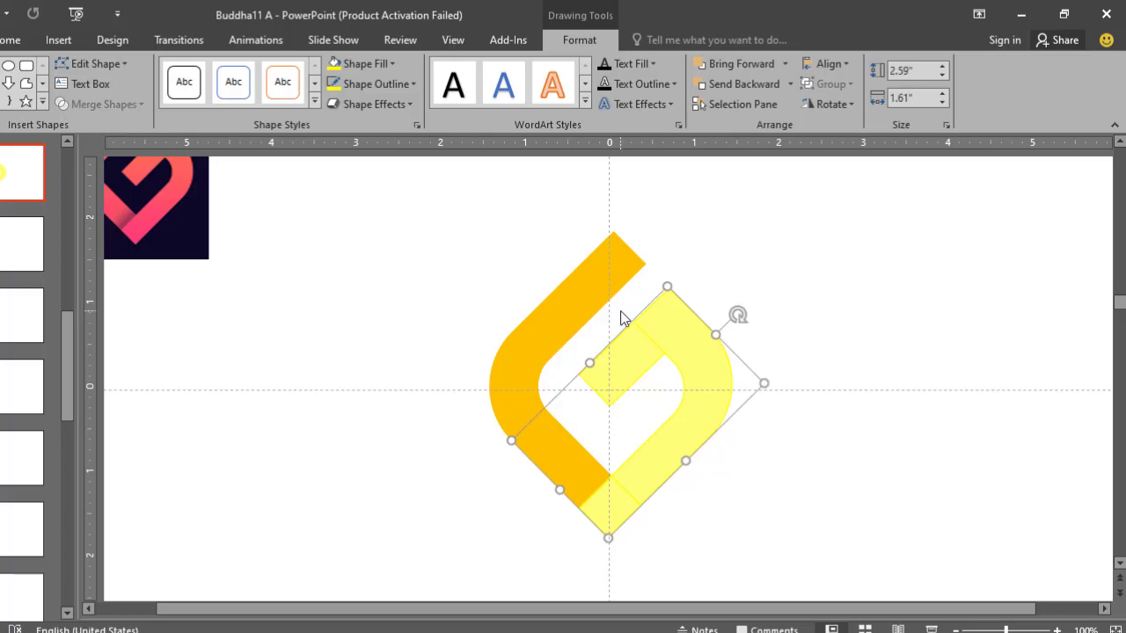
pyautogui.hotkey('ctrl', 'z')
# - Set the four yellow pieces' fill transparency to 0% and merge them into a single right-hand stroke
pyautogui.rightClick(635, 352)
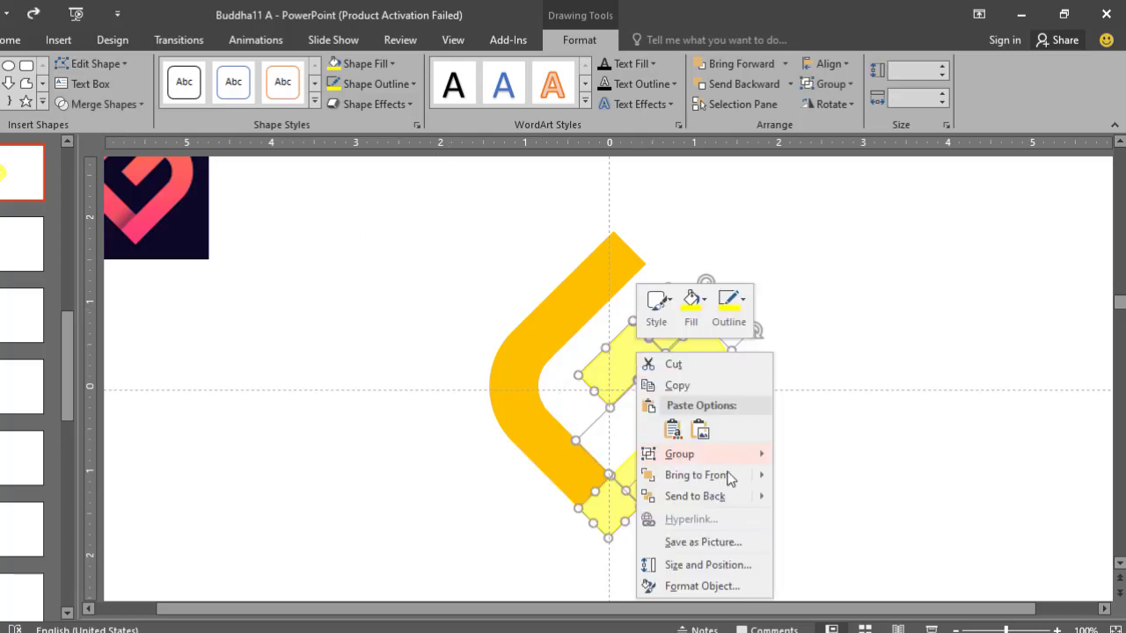
pyautogui.click(701, 586)
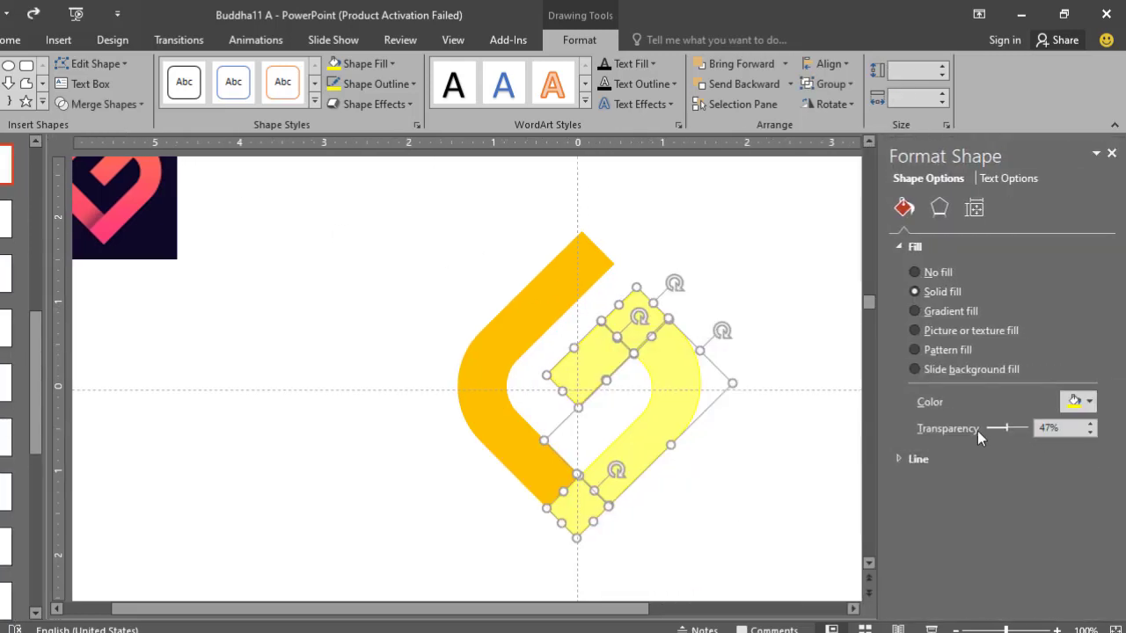
pyautogui.moveTo(1003, 432); pyautogui.dragTo(950, 431)
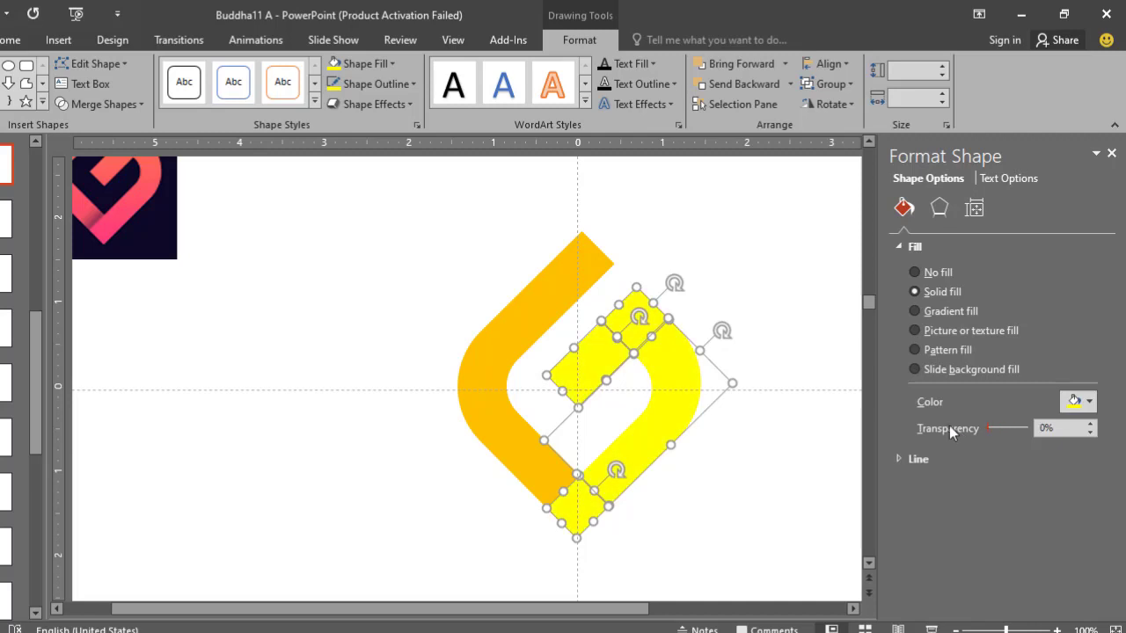
pyautogui.click(1111, 156)
pyautogui.click(100, 104)
pyautogui.click(92, 120)
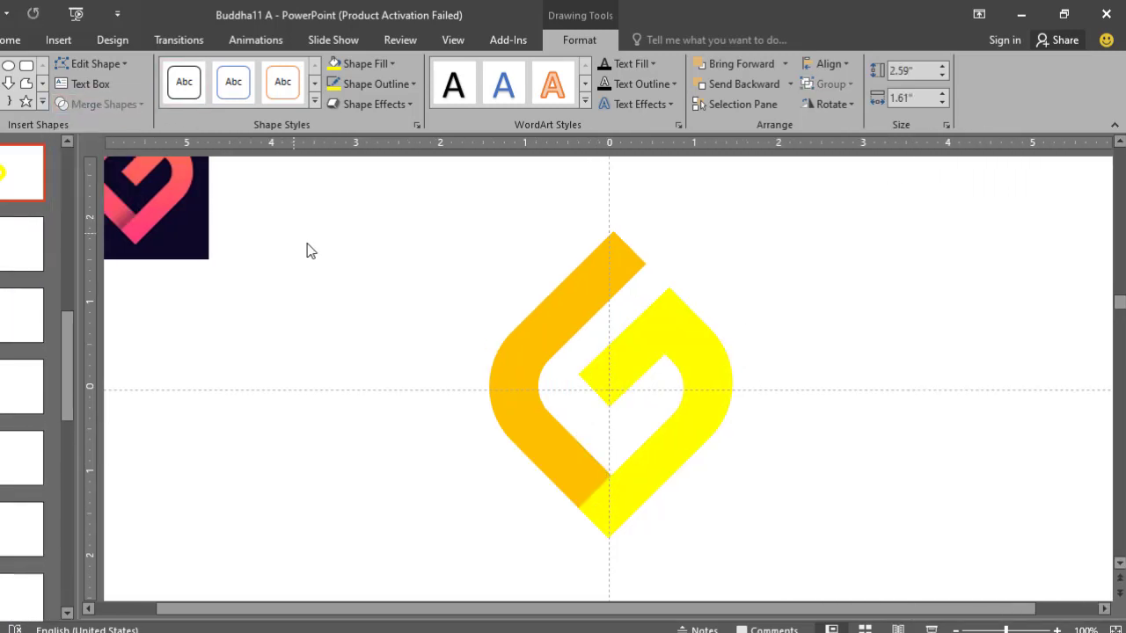
# - Move the reference logo picture from the slide's corner to just beside the drawn G
pyautogui.click(633, 352)
pyautogui.scroll(-3, 636, 351)
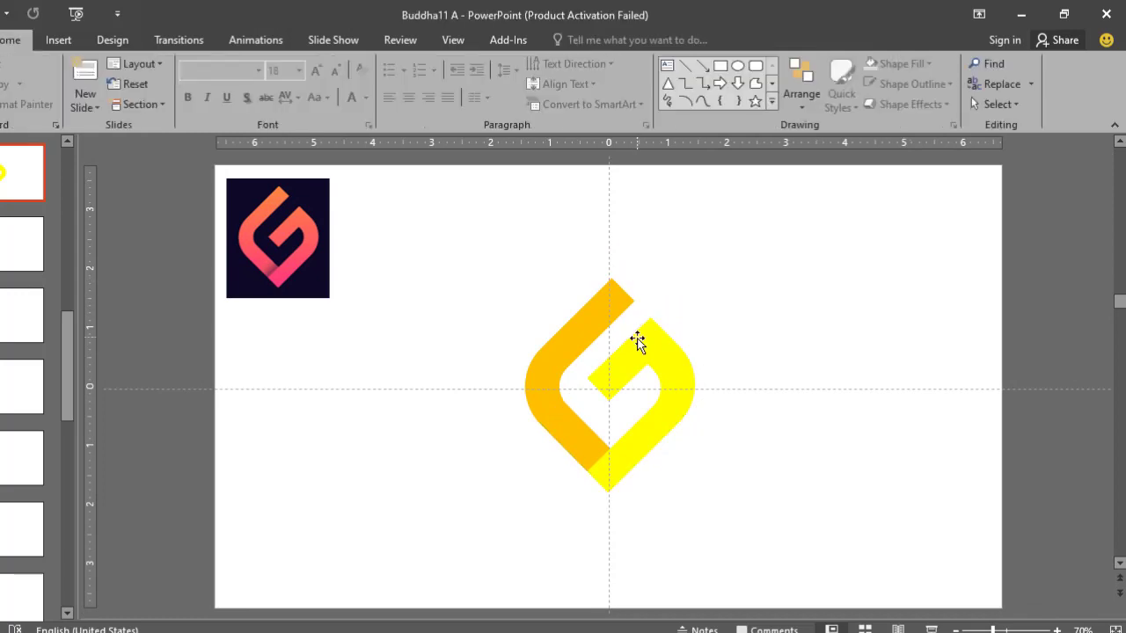
pyautogui.click(637, 343)
pyautogui.moveTo(275, 212)
pyautogui.mouseDown()
pyautogui.moveTo(346, 327)
pyautogui.moveTo(443, 344)
pyautogui.mouseUp()
pyautogui.scroll(3, 579, 309)
# - Recolour the yellow right-hand stroke's fill and outline with the coral red sampled from the reference logo by Eyedropper
pyautogui.click(703, 365)
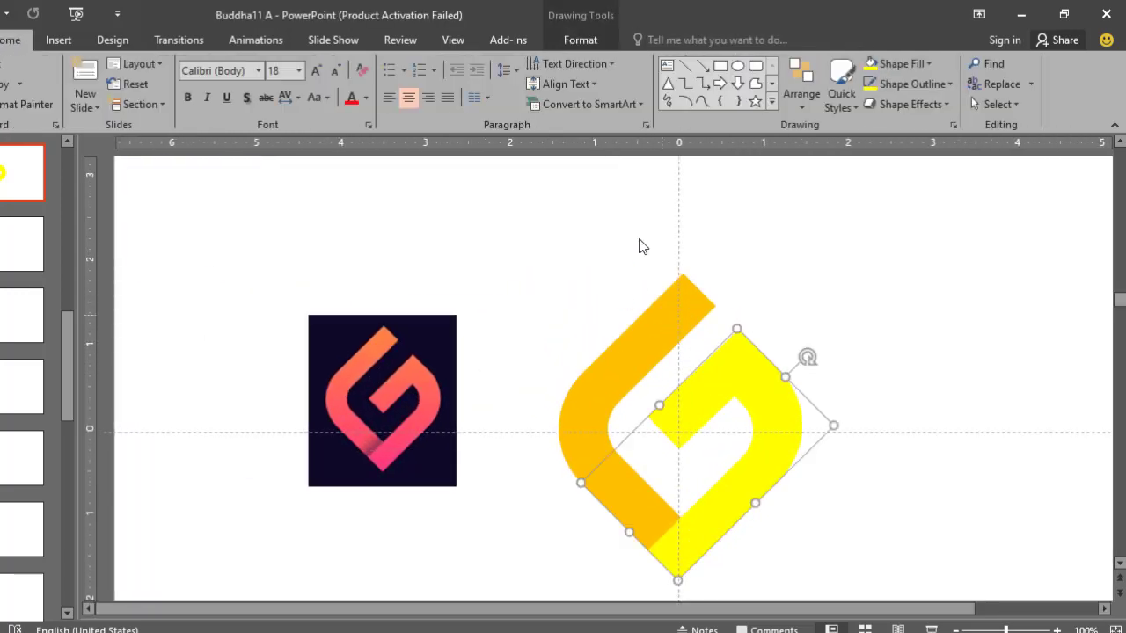
pyautogui.click(563, 44)
pyautogui.click(394, 64)
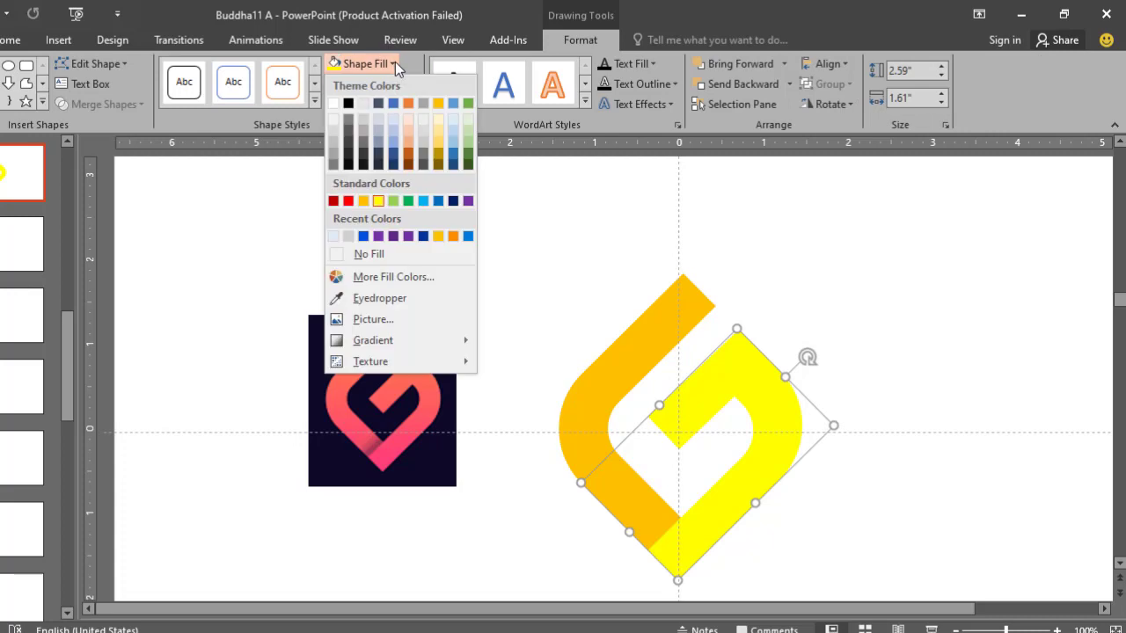
pyautogui.click(379, 298)
pyautogui.click(429, 414)
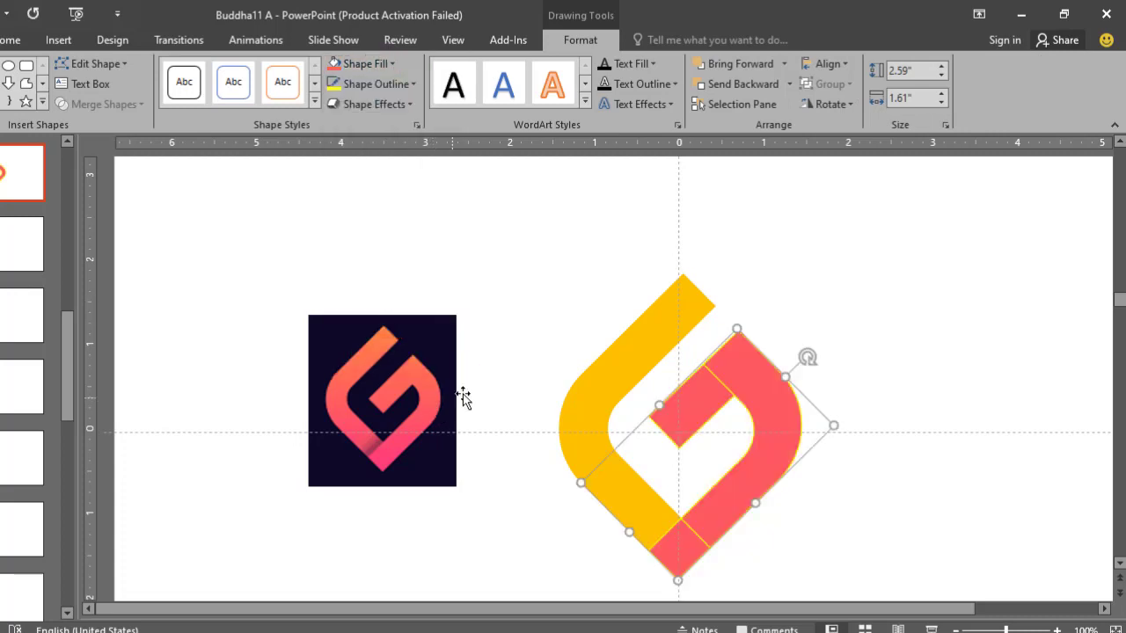
pyautogui.click(413, 83)
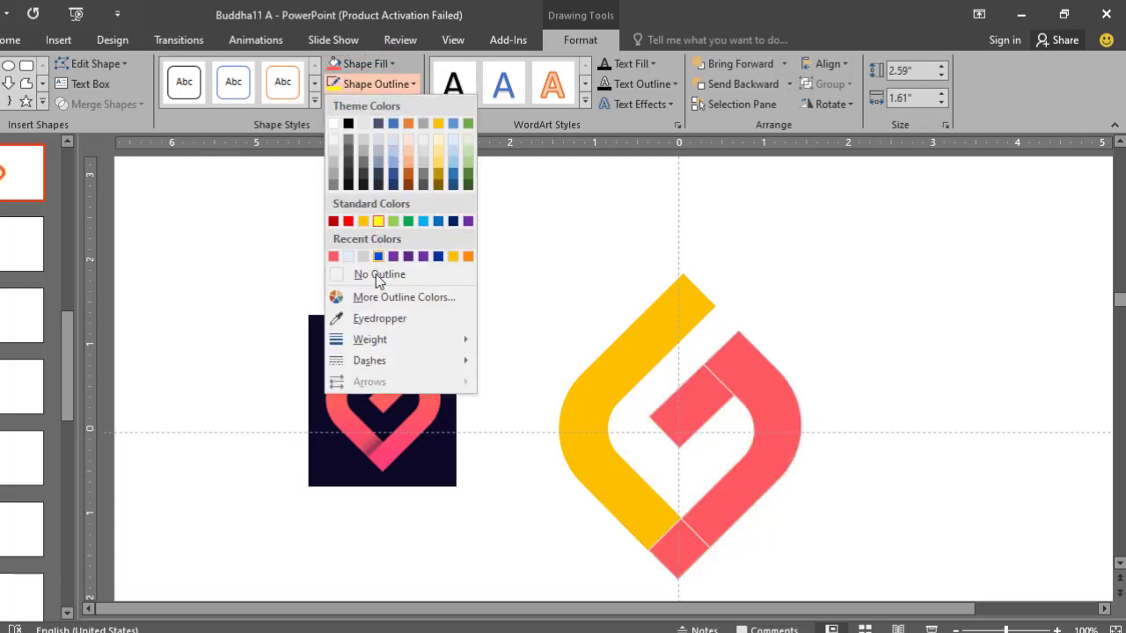
pyautogui.click(384, 320)
pyautogui.click(431, 397)
pyautogui.click(528, 299)
# - Fill the orange left stroke with coral red sampled from the reference logo and give its outline the matching recent colour
pyautogui.click(649, 340)
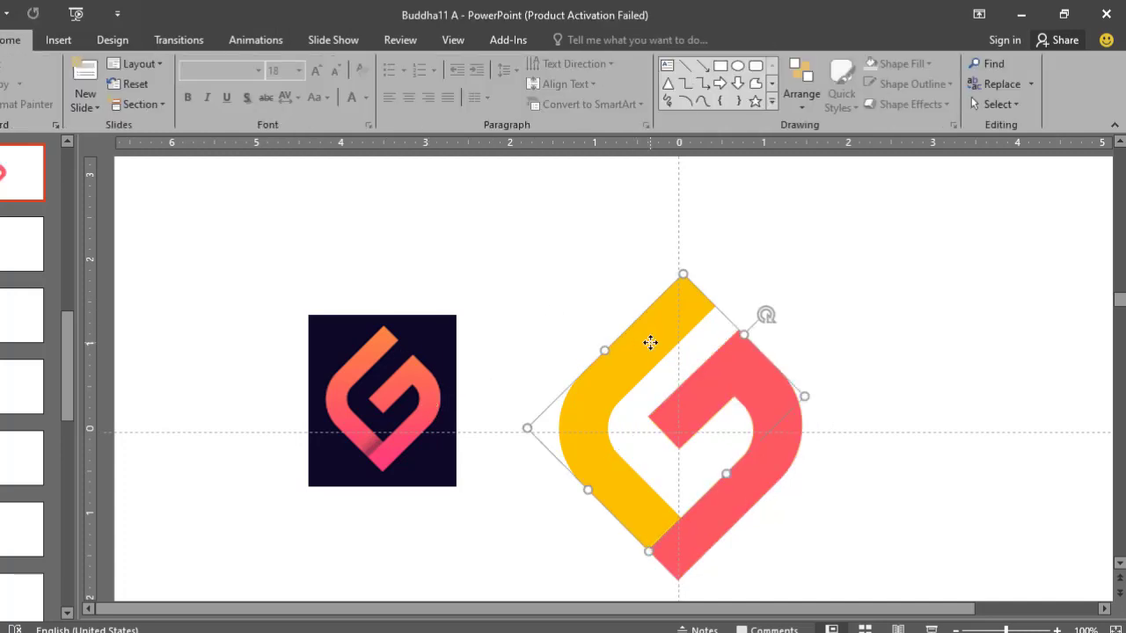
pyautogui.click(360, 63)
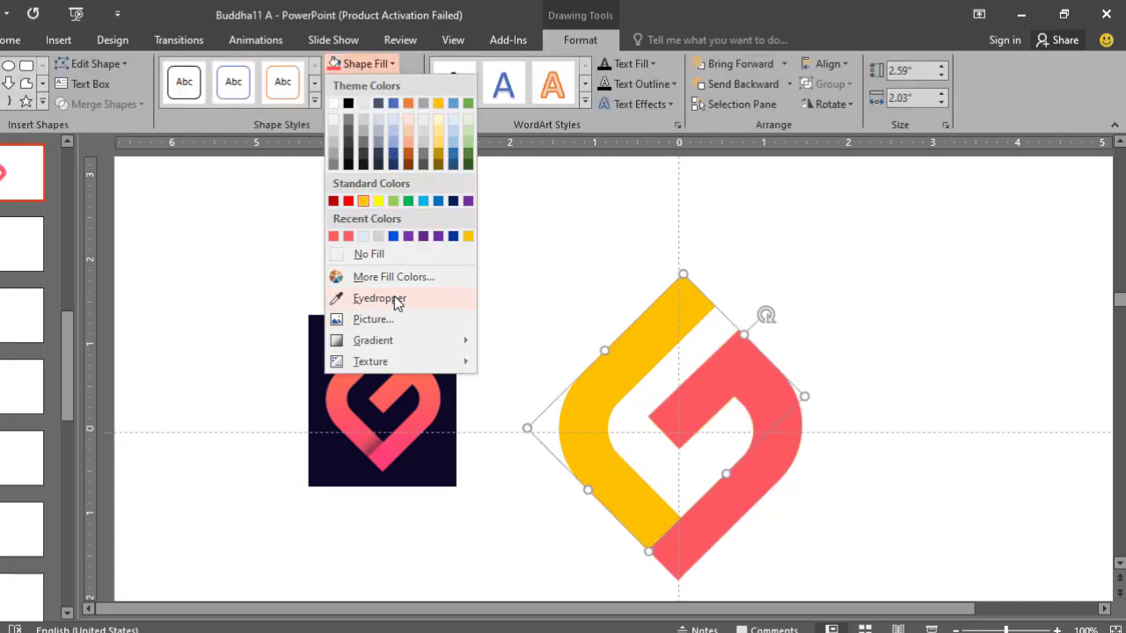
pyautogui.click(395, 299)
pyautogui.click(356, 400)
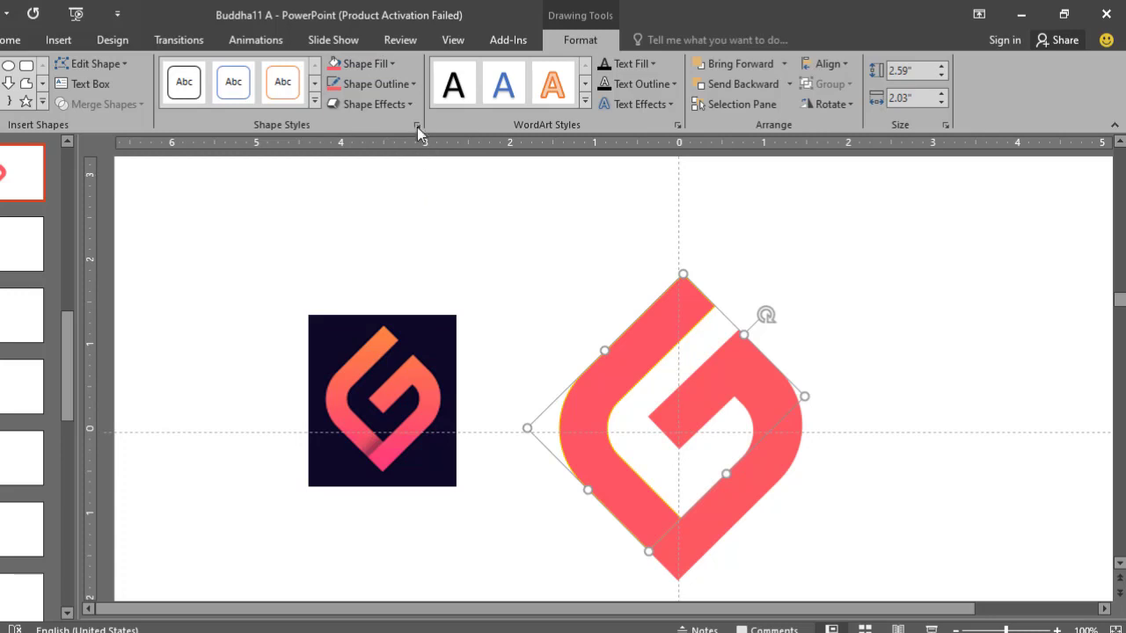
pyautogui.click(410, 84)
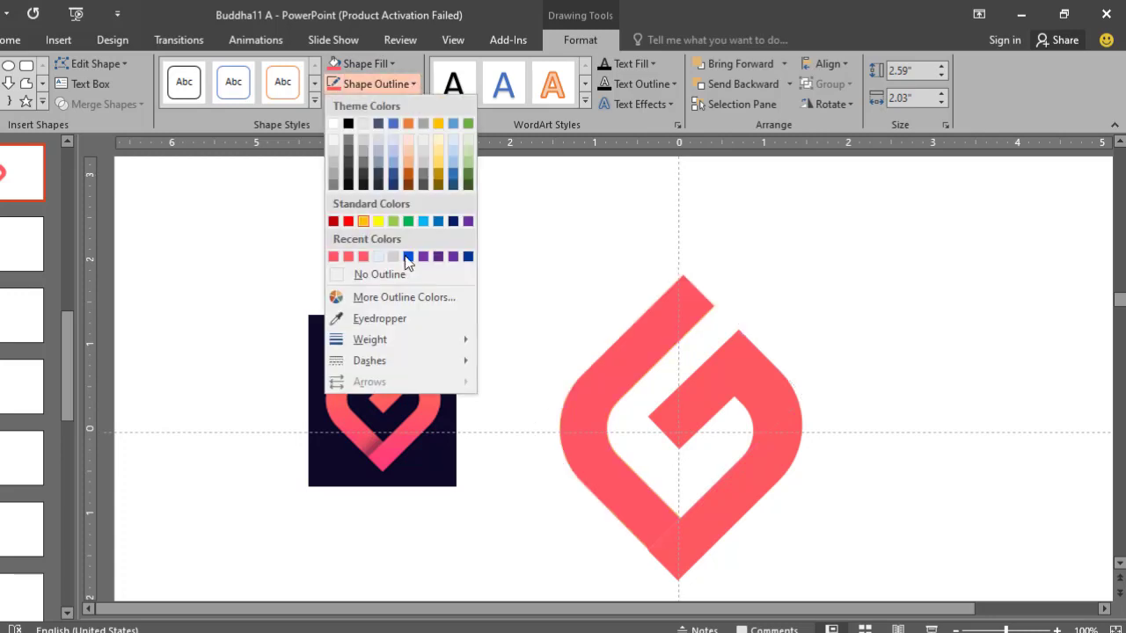
pyautogui.click(336, 257)
pyautogui.click(460, 276)
# - Apply the outer shadow Offset Diagonal Bottom Left to the right-hand stroke of the G
pyautogui.click(760, 366)
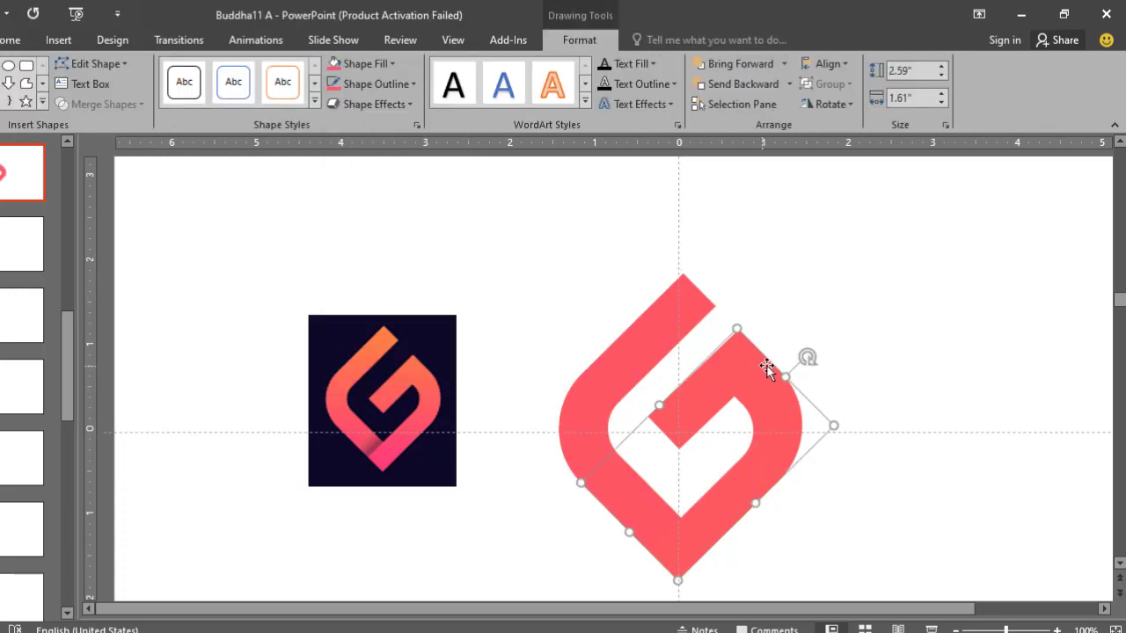
pyautogui.click(410, 103)
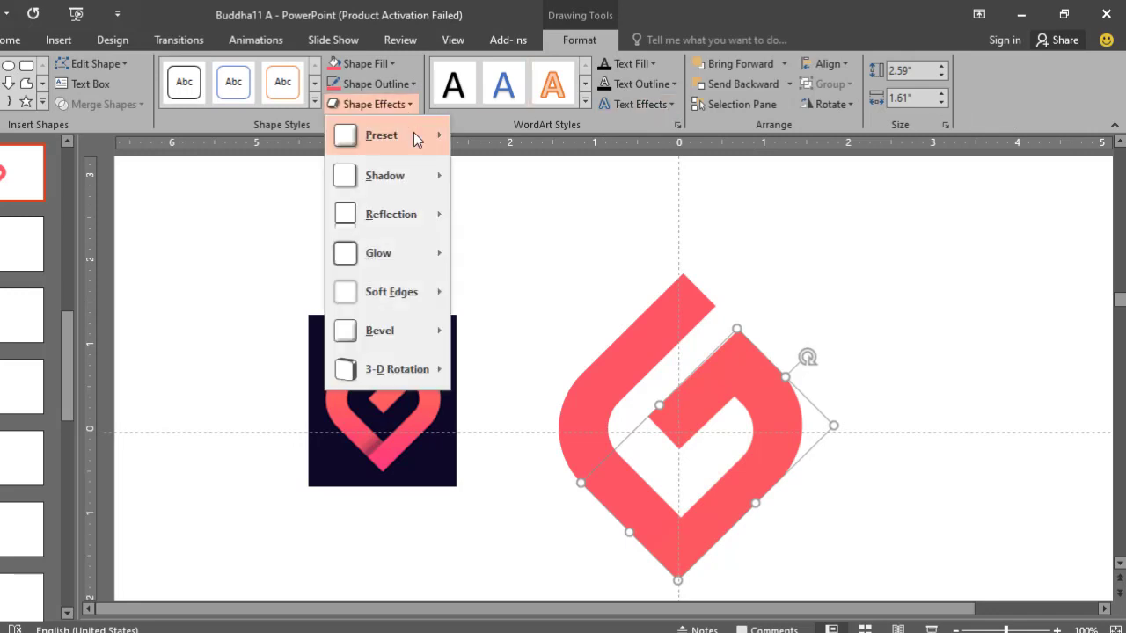
pyautogui.moveTo(414, 134)
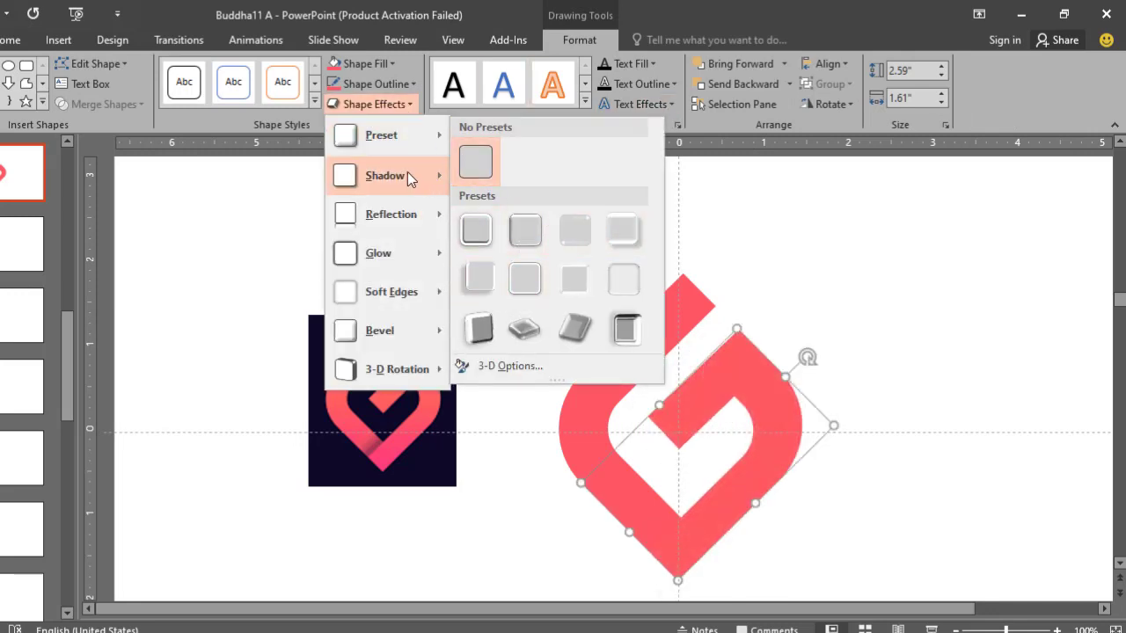
pyautogui.moveTo(439, 180)
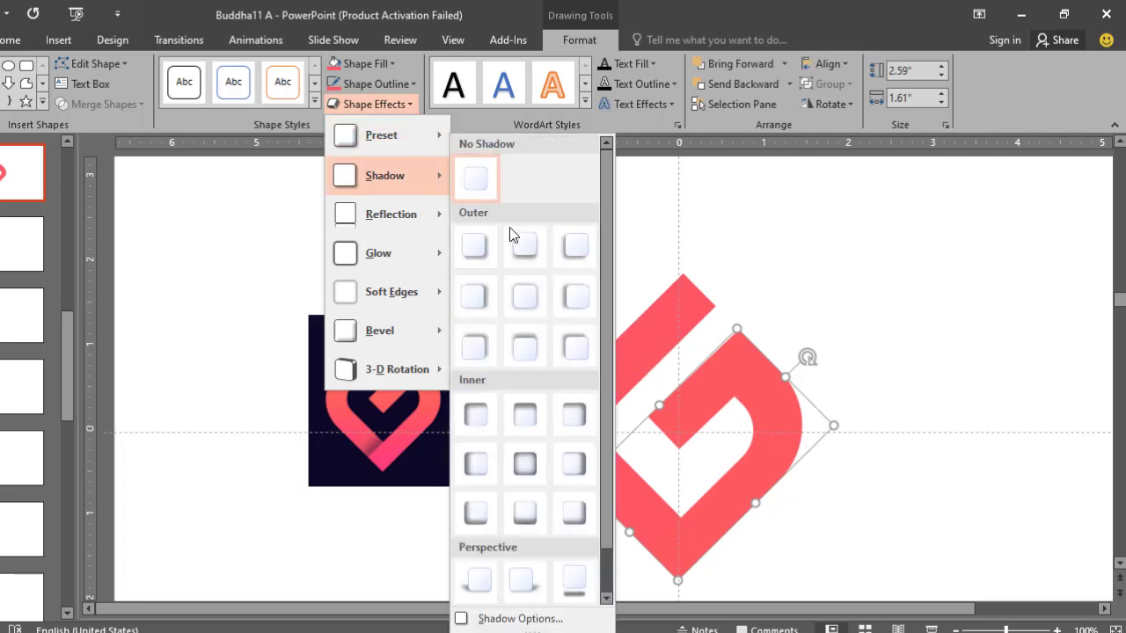
pyautogui.click(571, 250)
# - Give the left stroke of the G the same Offset Diagonal Bottom Left outer shadow
pyautogui.click(619, 340)
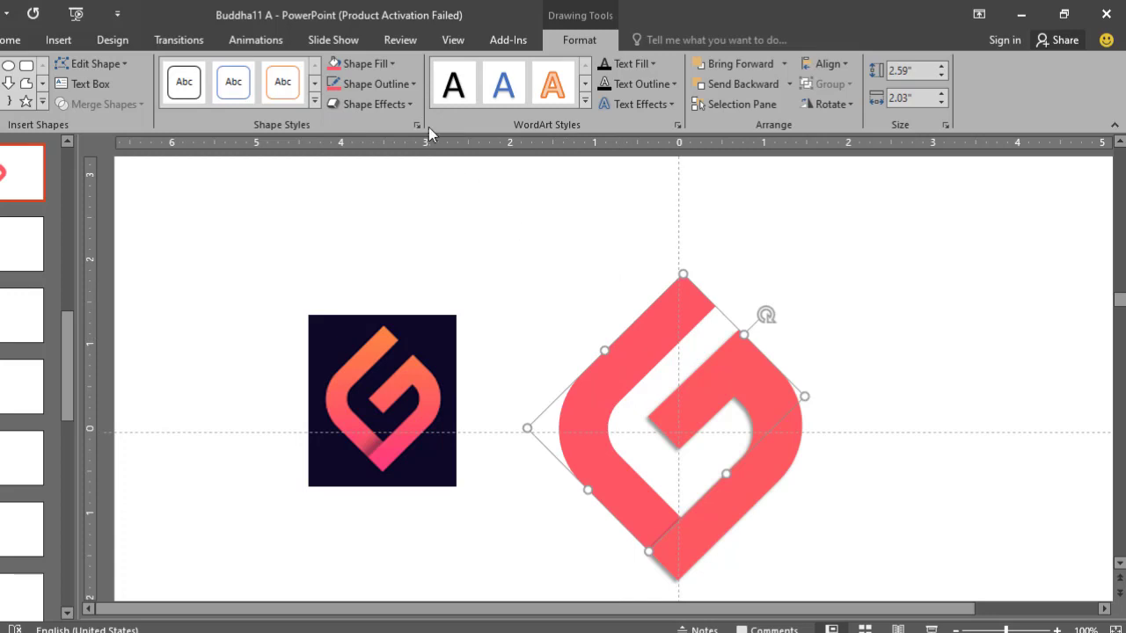
pyautogui.click(410, 104)
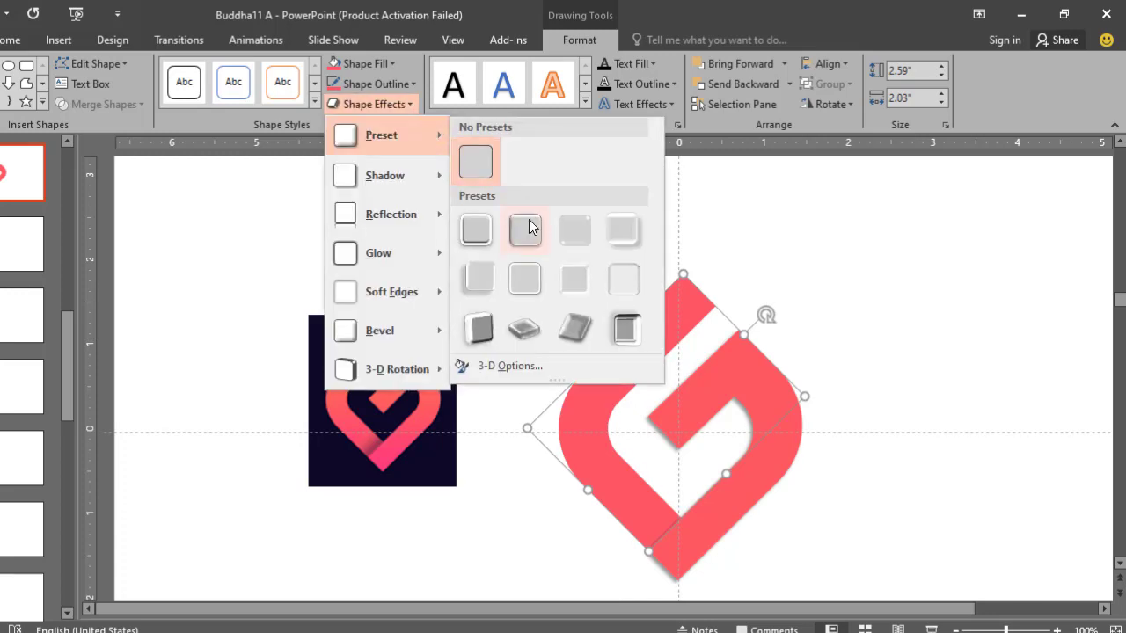
pyautogui.moveTo(424, 175)
pyautogui.click(567, 244)
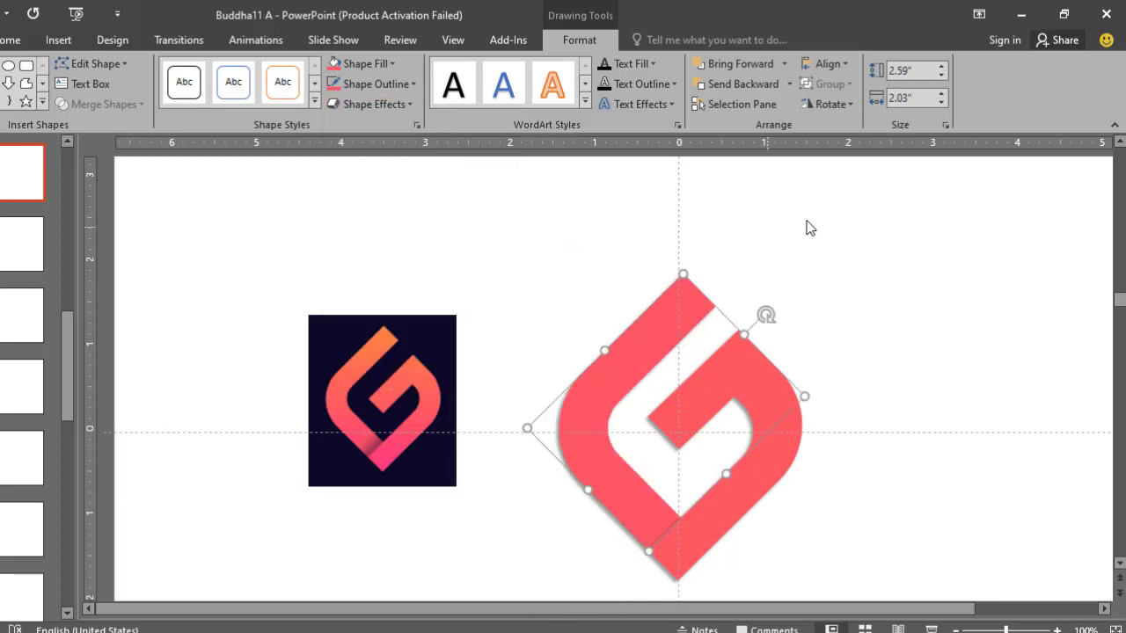
# - Select both coral strokes of the G and group them into one object
pyautogui.click(811, 228)
pyautogui.scroll(-3, 806, 335)
pyautogui.moveTo(790, 537)
pyautogui.mouseDown()
pyautogui.moveTo(558, 393)
pyautogui.moveTo(512, 239)
pyautogui.mouseUp()
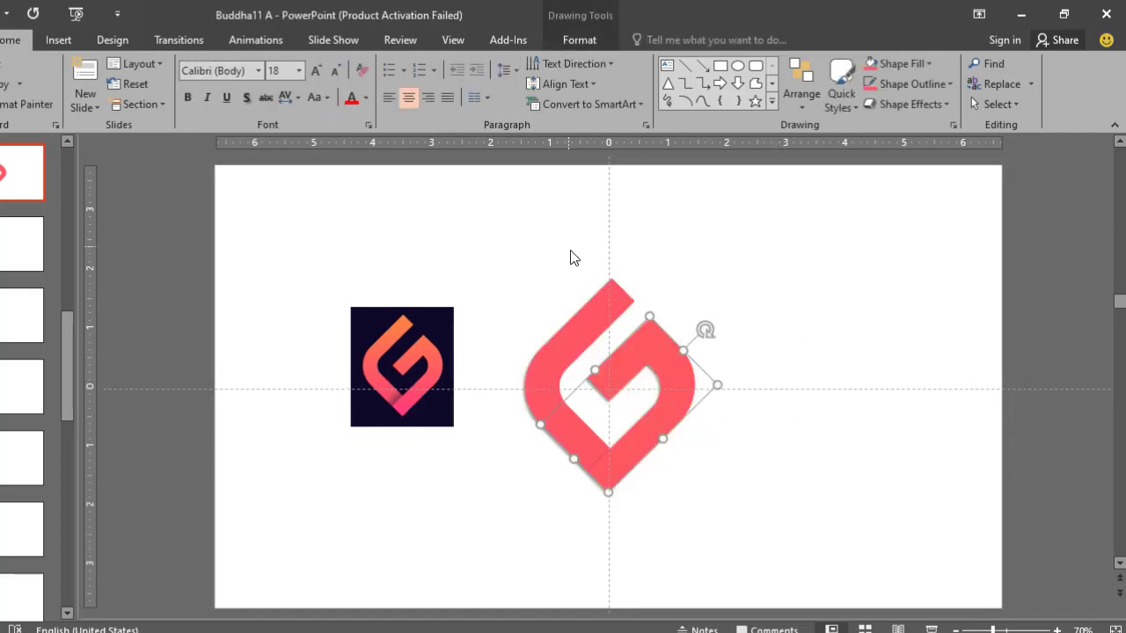
pyautogui.scroll(1, 580, 260)
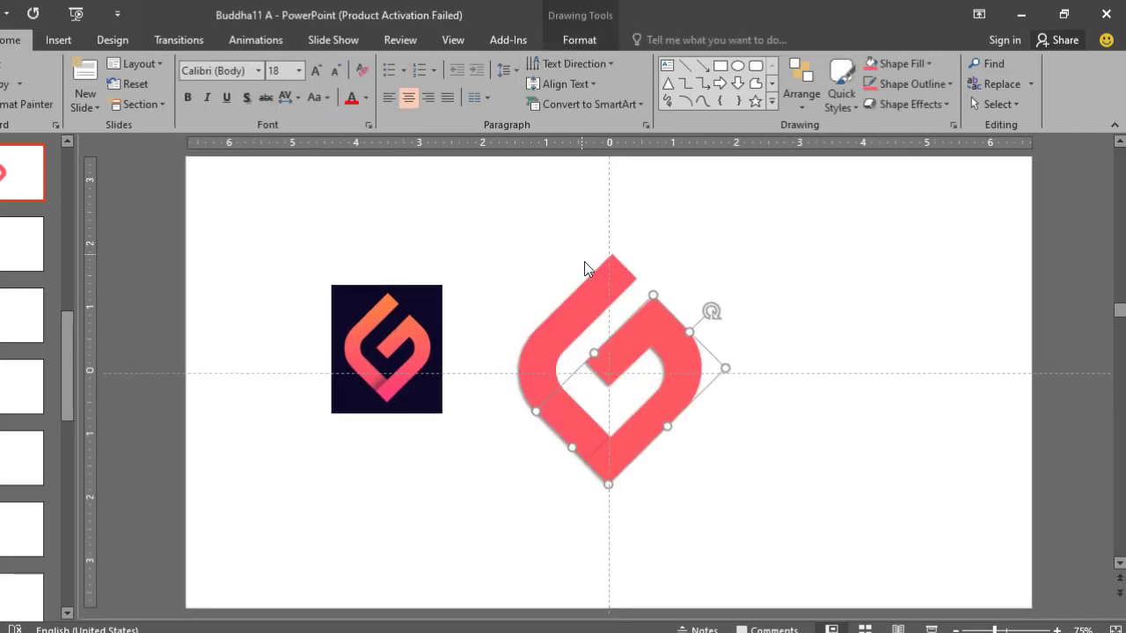
pyautogui.click(591, 299)
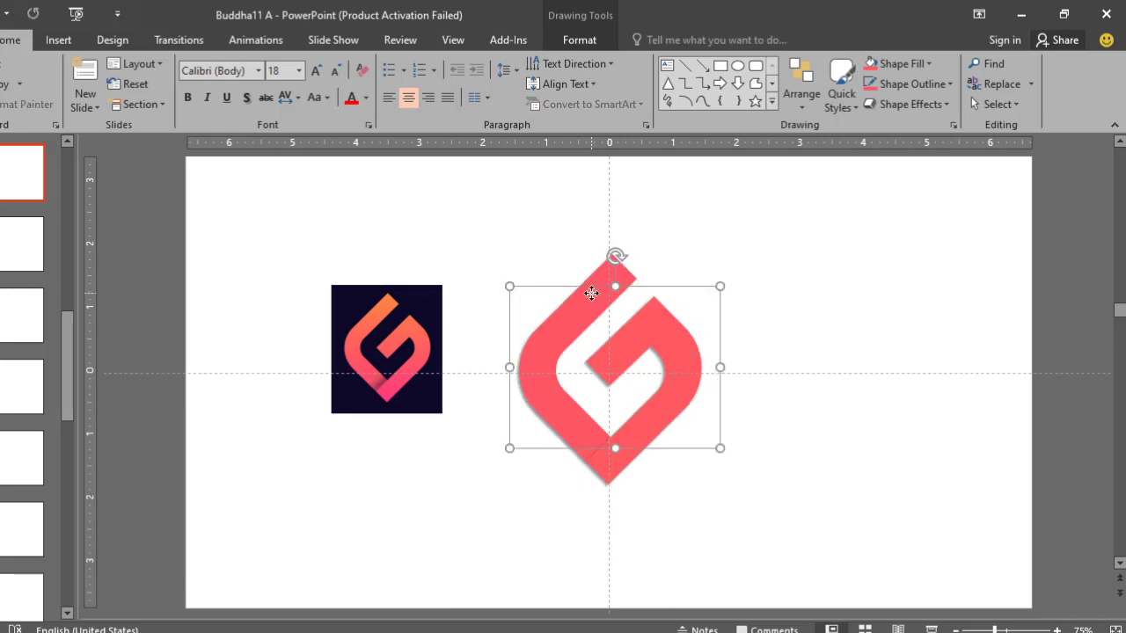
# - Delete the reference logo picture and move the grouped G slightly down near the slide's centre
pyautogui.click(383, 332)
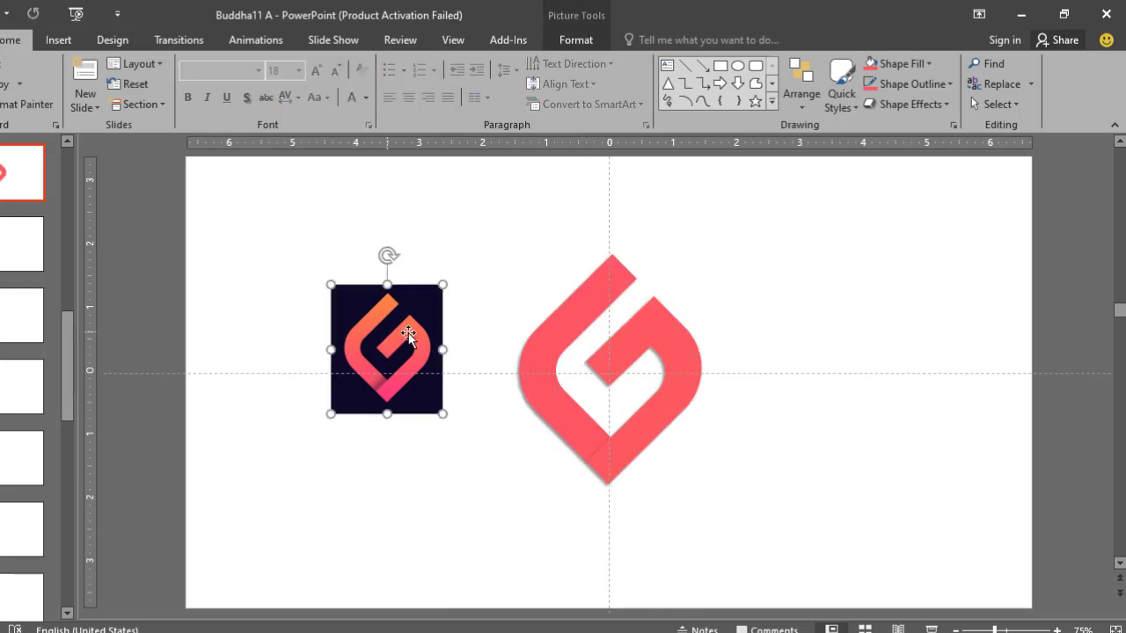
pyautogui.press('Delete')
pyautogui.moveTo(566, 337)
pyautogui.mouseDown()
pyautogui.moveTo(551, 356)
pyautogui.moveTo(563, 355)
pyautogui.mouseUp()
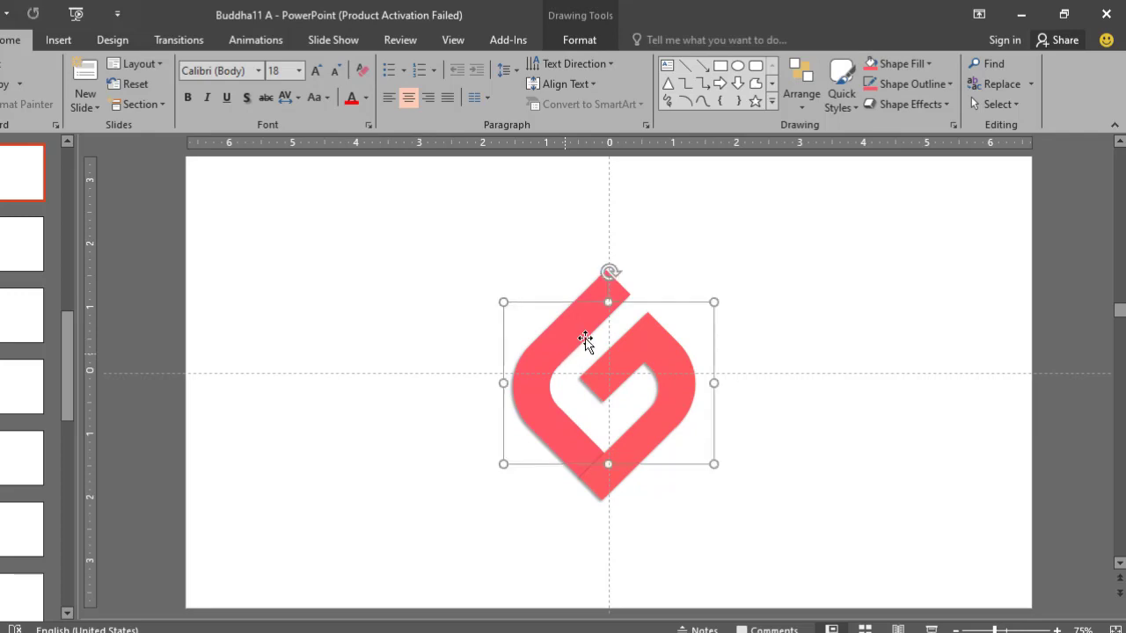
pyautogui.click(717, 264)
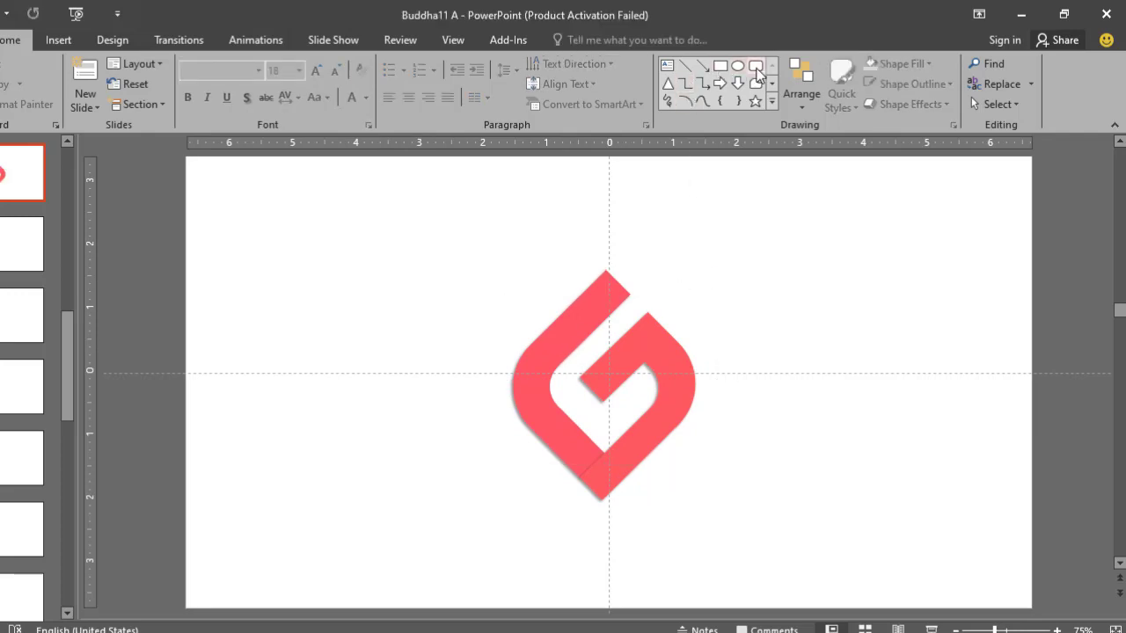
# - Draw a rounded square larger than the G, centred on the slide, and send it behind the G
pyautogui.click(757, 70)
pyautogui.moveTo(593, 238)
pyautogui.mouseDown()
pyautogui.moveTo(745, 372)
pyautogui.moveTo(859, 450)
pyautogui.moveTo(861, 506)
pyautogui.mouseUp()
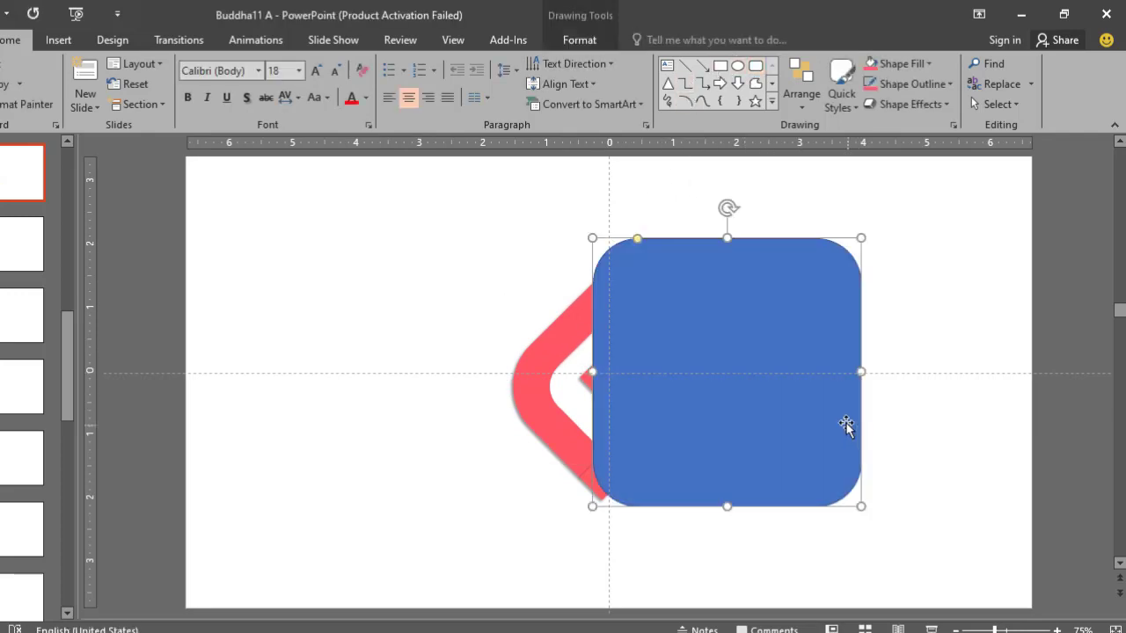
pyautogui.moveTo(845, 426); pyautogui.dragTo(719, 429)
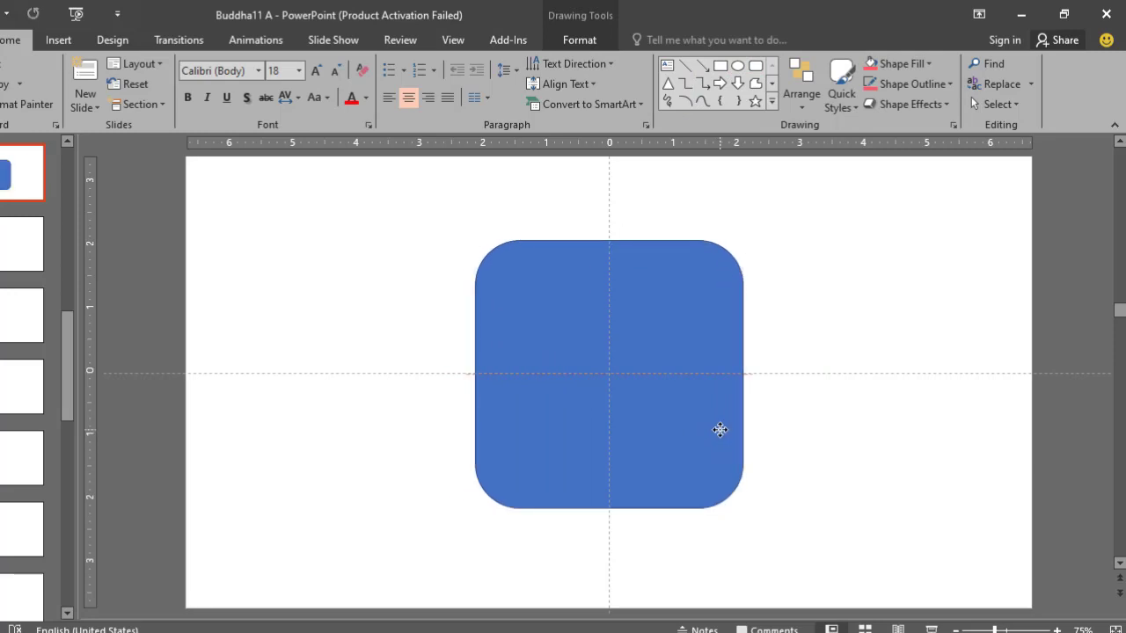
pyautogui.click(801, 110)
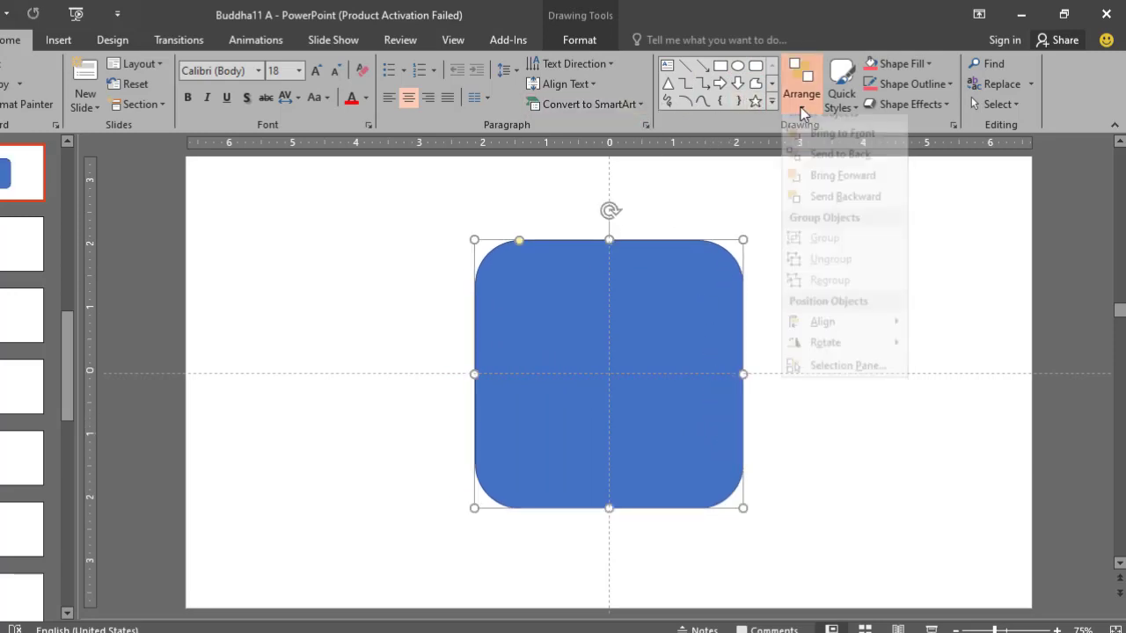
pyautogui.click(827, 170)
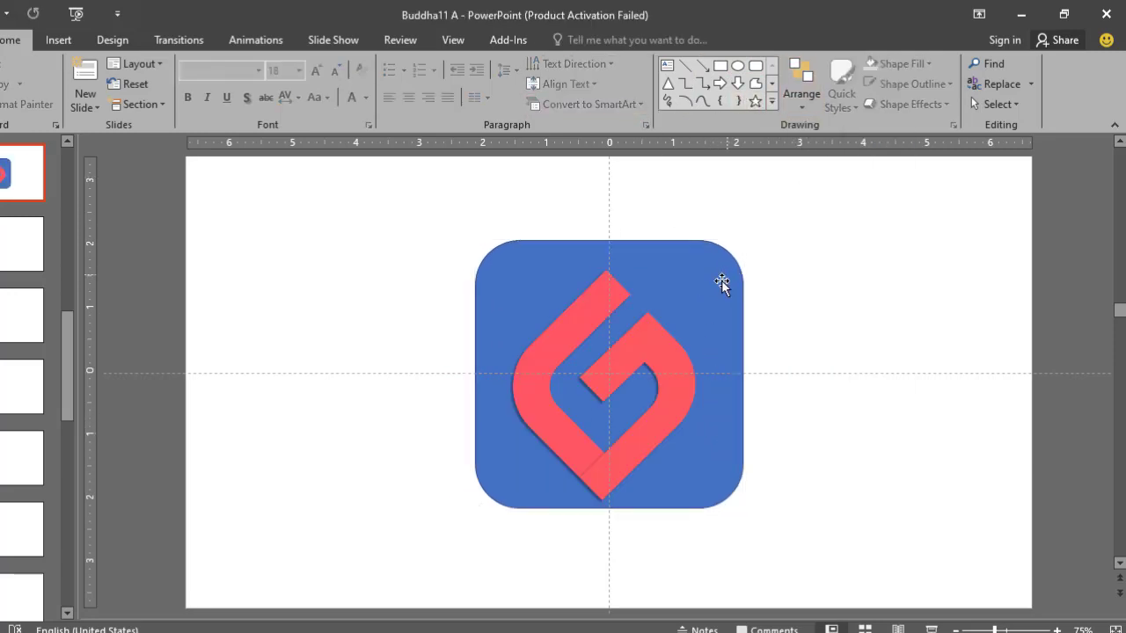
# - Centre the rounded square and the G on each other and shrink the square to about 4.11" by 4.11"
pyautogui.moveTo(722, 282); pyautogui.dragTo(717, 297)
pyautogui.moveTo(640, 339); pyautogui.dragTo(651, 338)
pyautogui.click(689, 275)
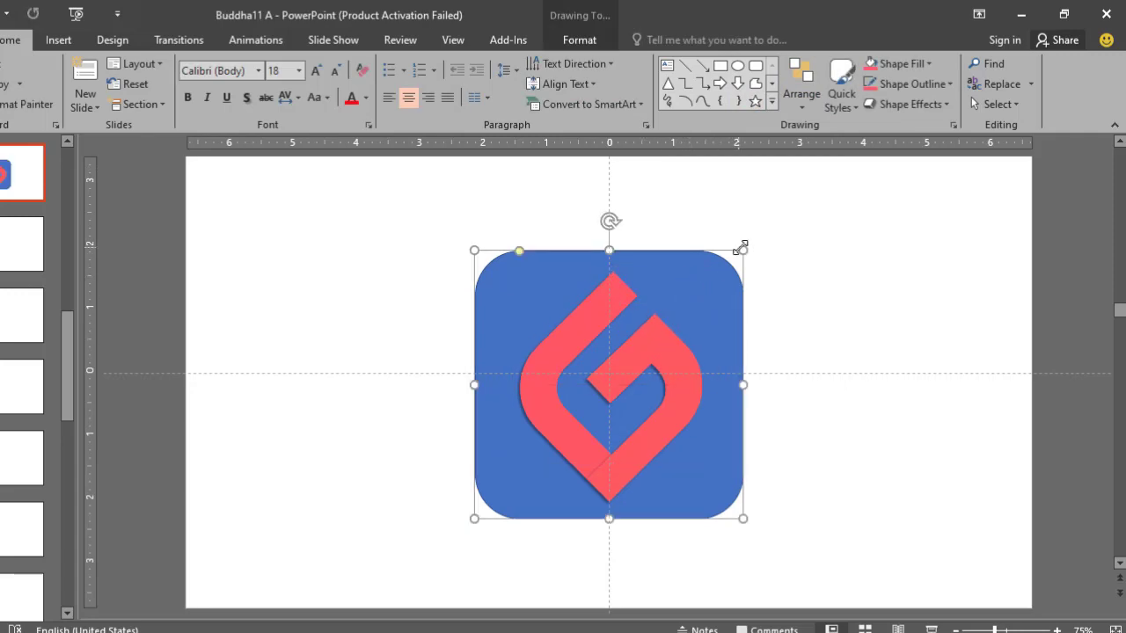
pyautogui.moveTo(742, 245); pyautogui.dragTo(714, 284)
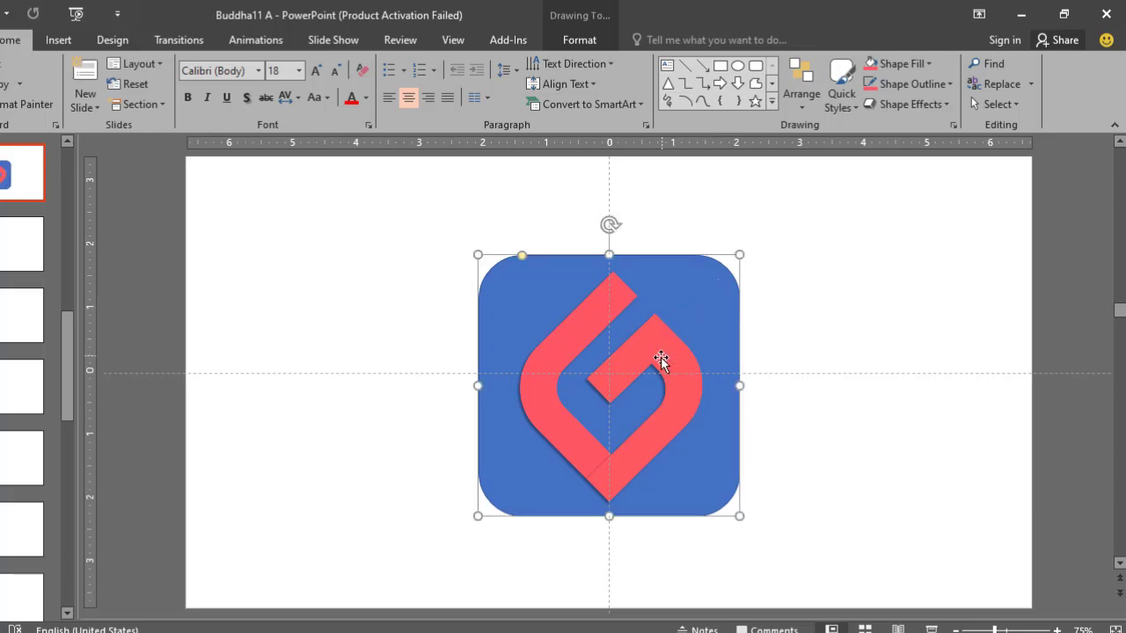
pyautogui.moveTo(660, 357); pyautogui.dragTo(661, 358)
# - Fill the rounded square behind the G with Black, Text 1 and remove its outline
pyautogui.click(684, 280)
pyautogui.click(579, 40)
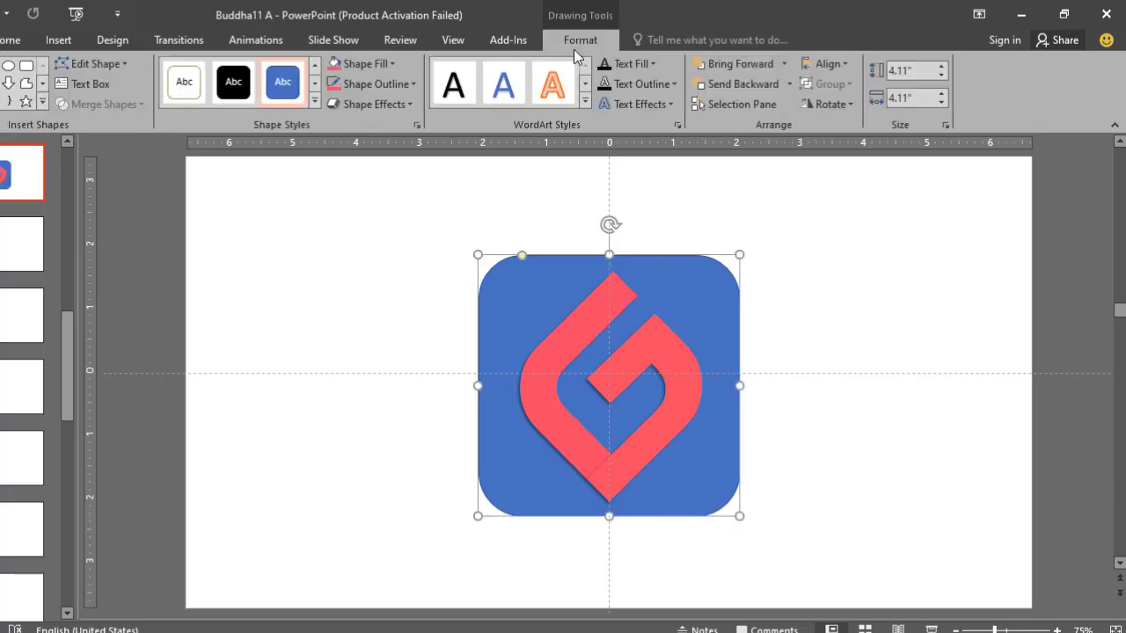
pyautogui.click(394, 63)
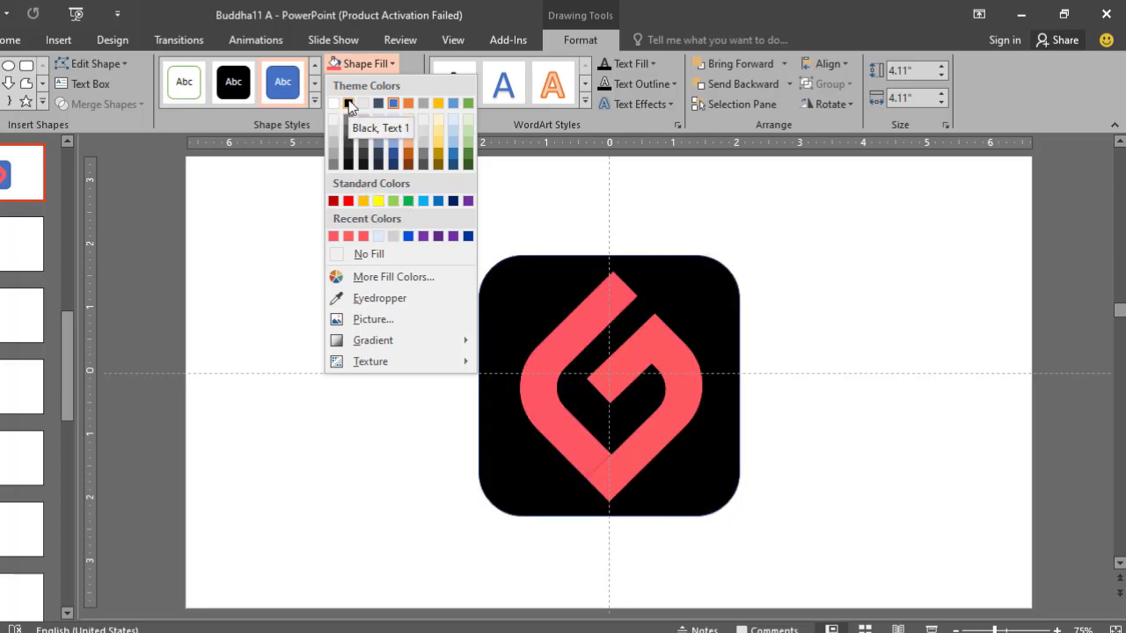
pyautogui.click(349, 104)
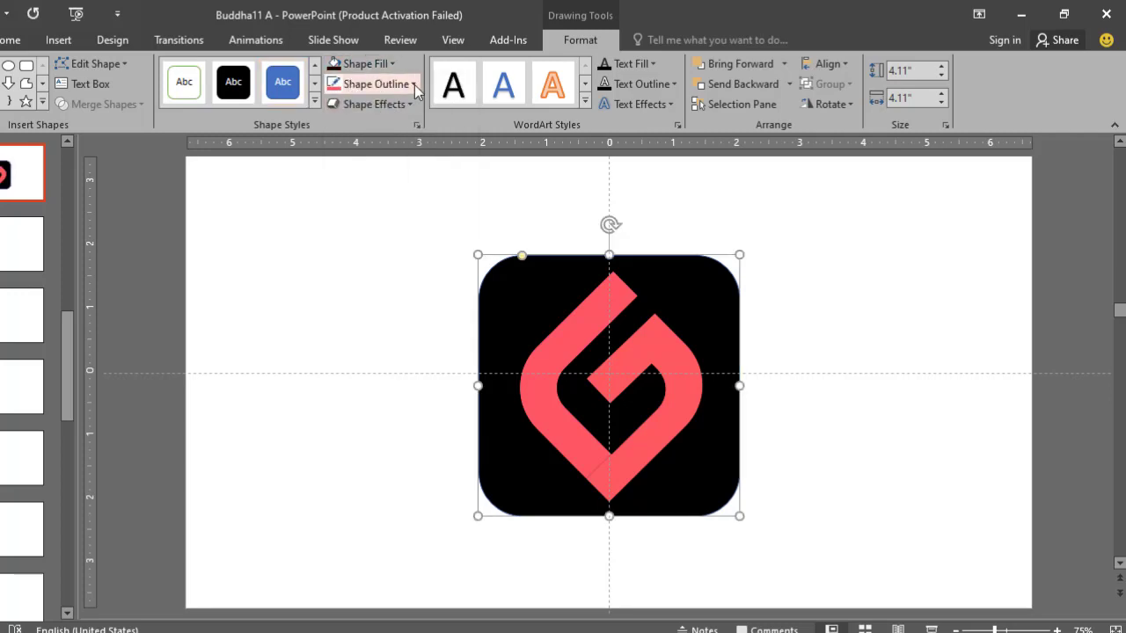
pyautogui.click(380, 84)
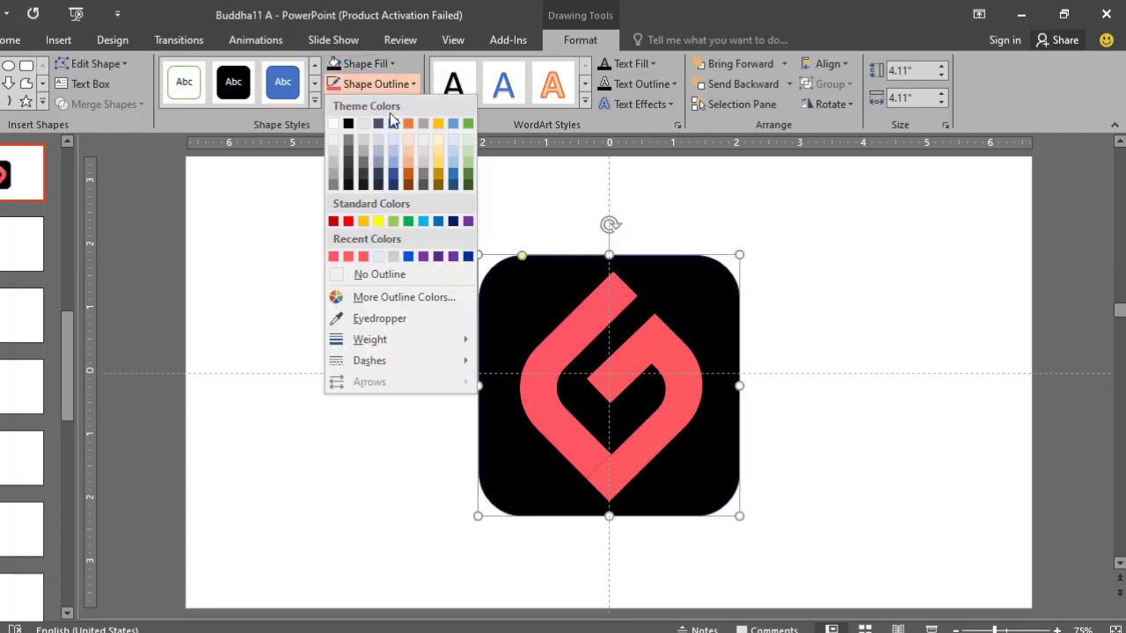
pyautogui.click(366, 274)
pyautogui.click(364, 284)
# - Group the black square with the G, shrink the group to about 3.78" by 3.78", and centre it on the slide
pyautogui.moveTo(409, 235); pyautogui.dragTo(798, 572)
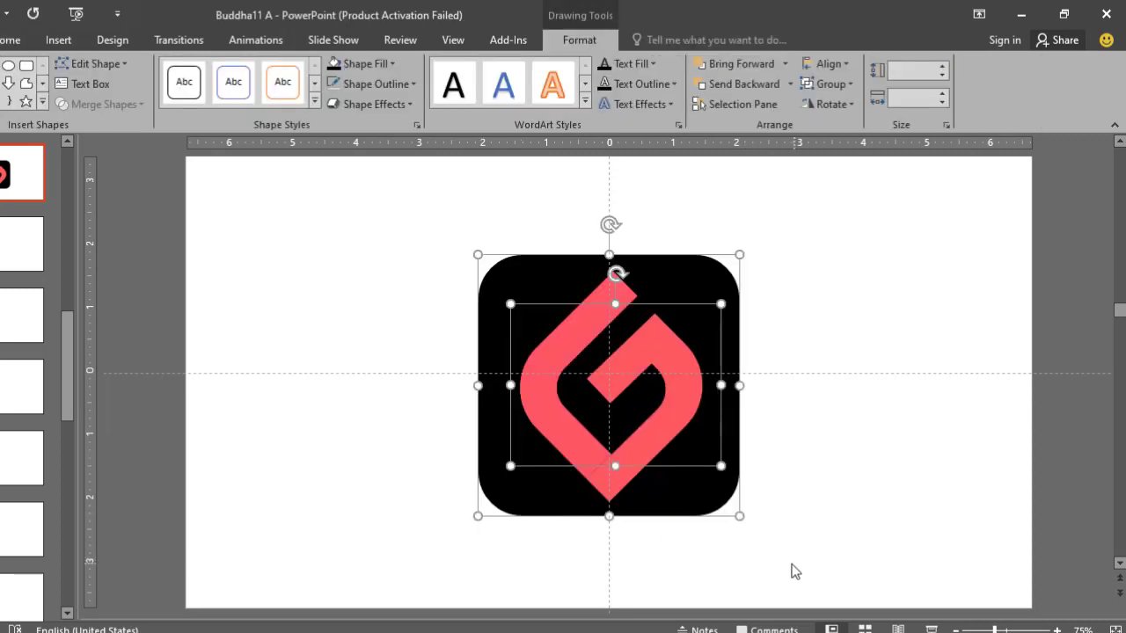
pyautogui.hotkey('ctrl', 'g')
pyautogui.scroll(-1, 737, 484)
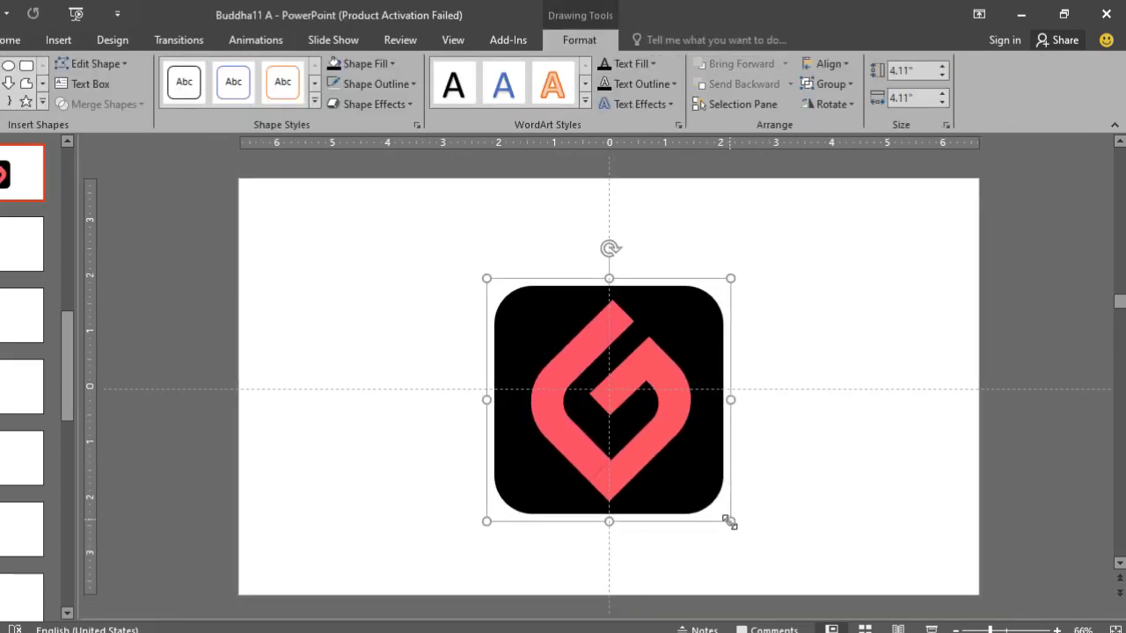
pyautogui.moveTo(728, 519); pyautogui.dragTo(700, 496)
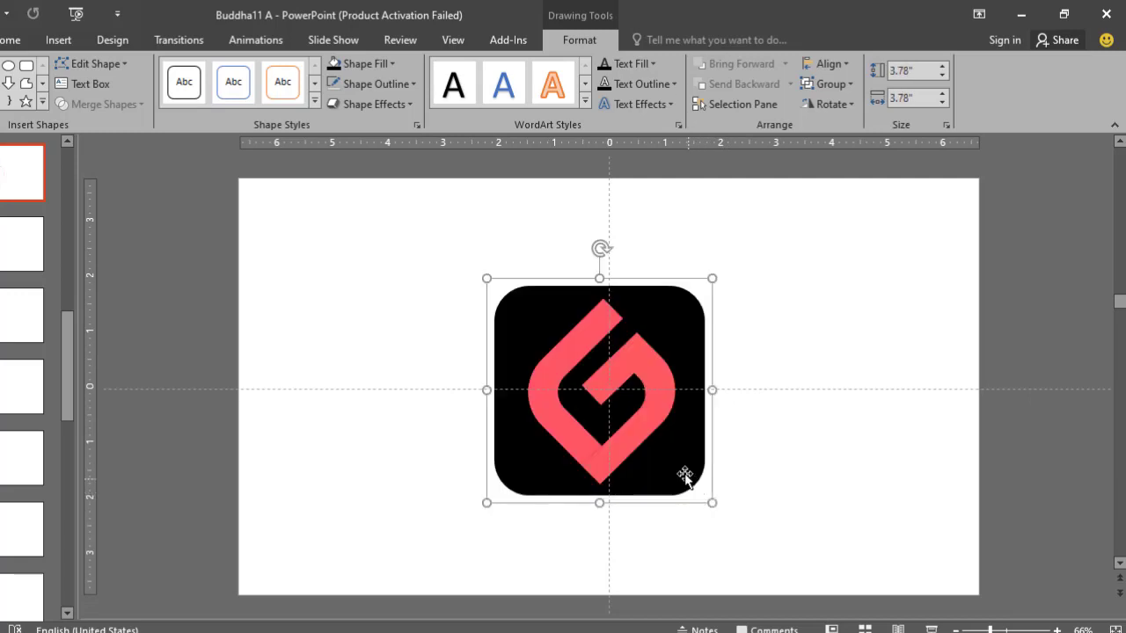
pyautogui.scroll(1, 698, 467)
pyautogui.scroll(1, 705, 465)
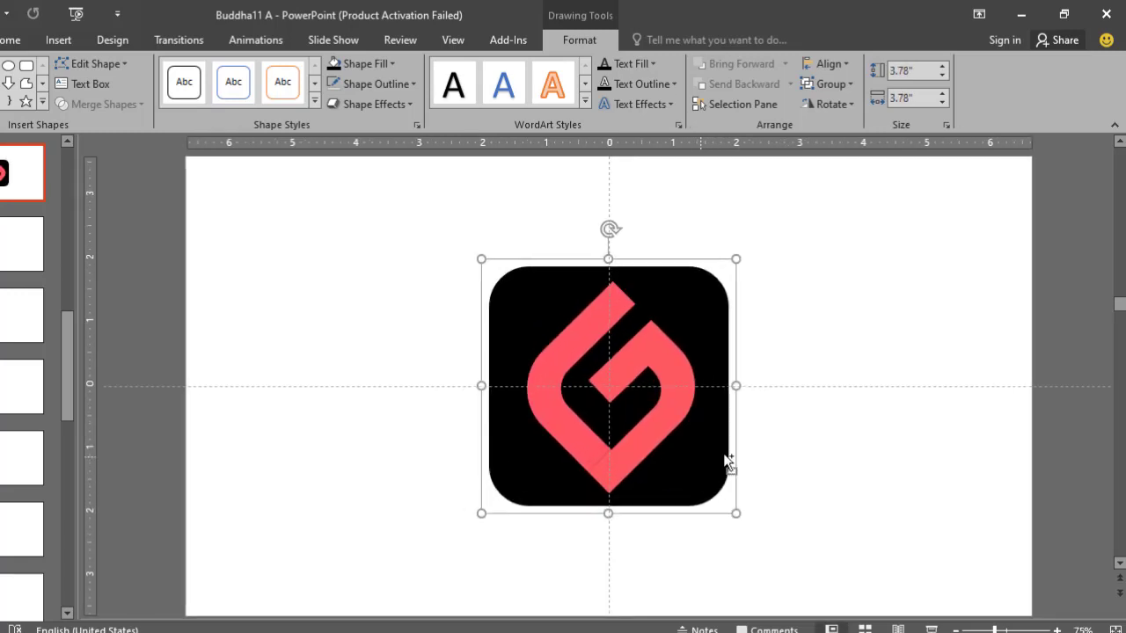
pyautogui.scroll(-1, 792, 460)
# - Add a text box reading "G-Park" in bold, shadowed 88 pt Calibri below the black square
pyautogui.click(797, 325)
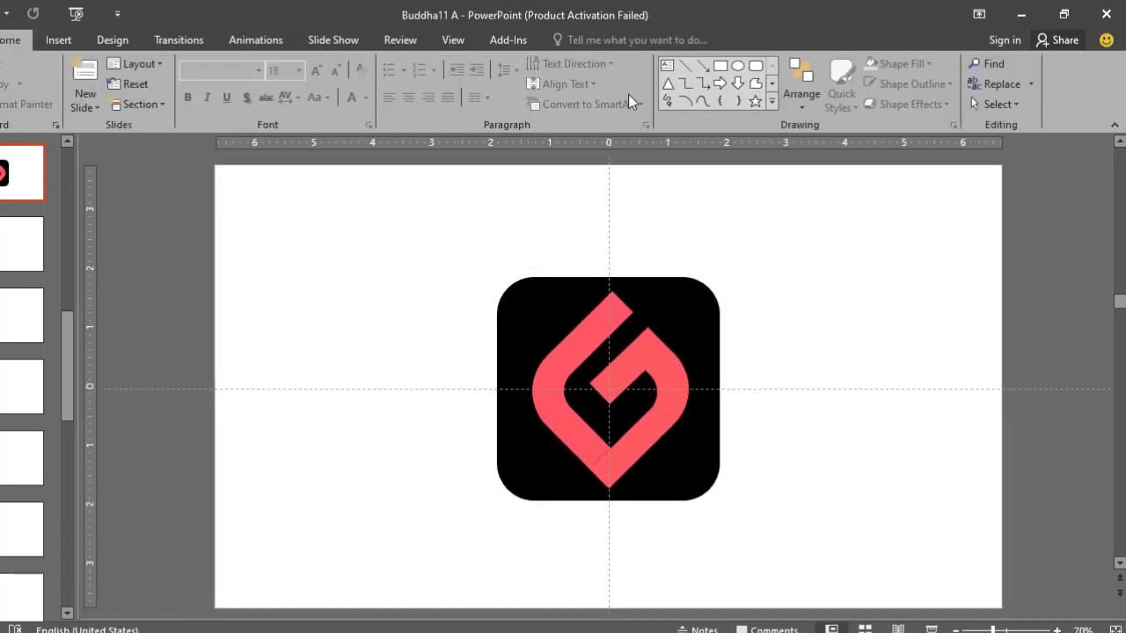
pyautogui.click(668, 66)
pyautogui.click(748, 252)
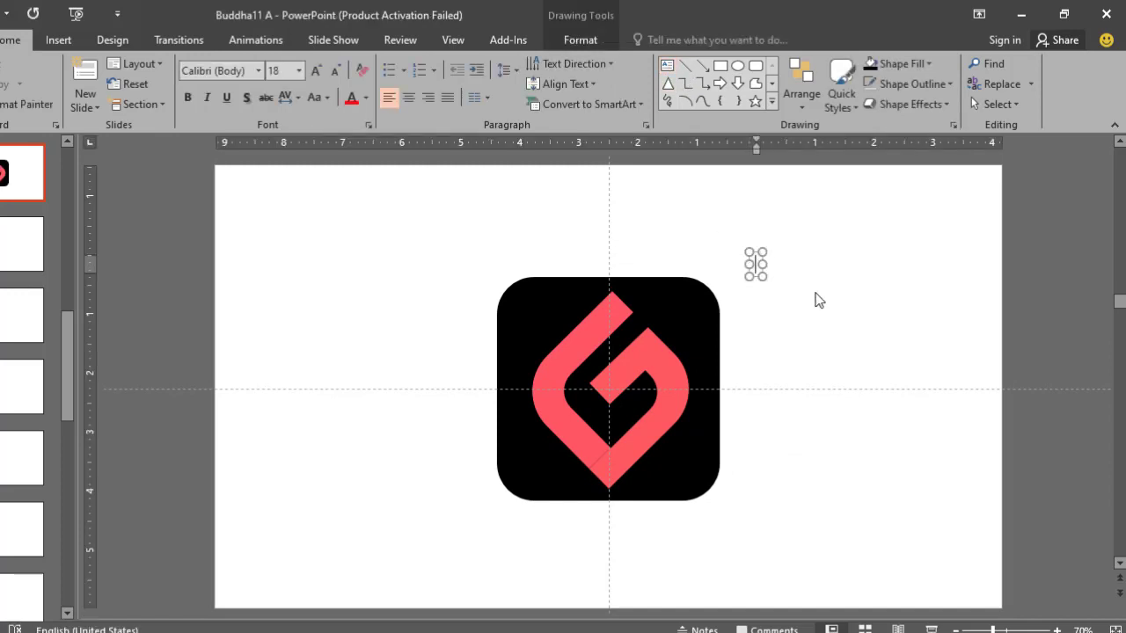
pyautogui.write('G-Park')
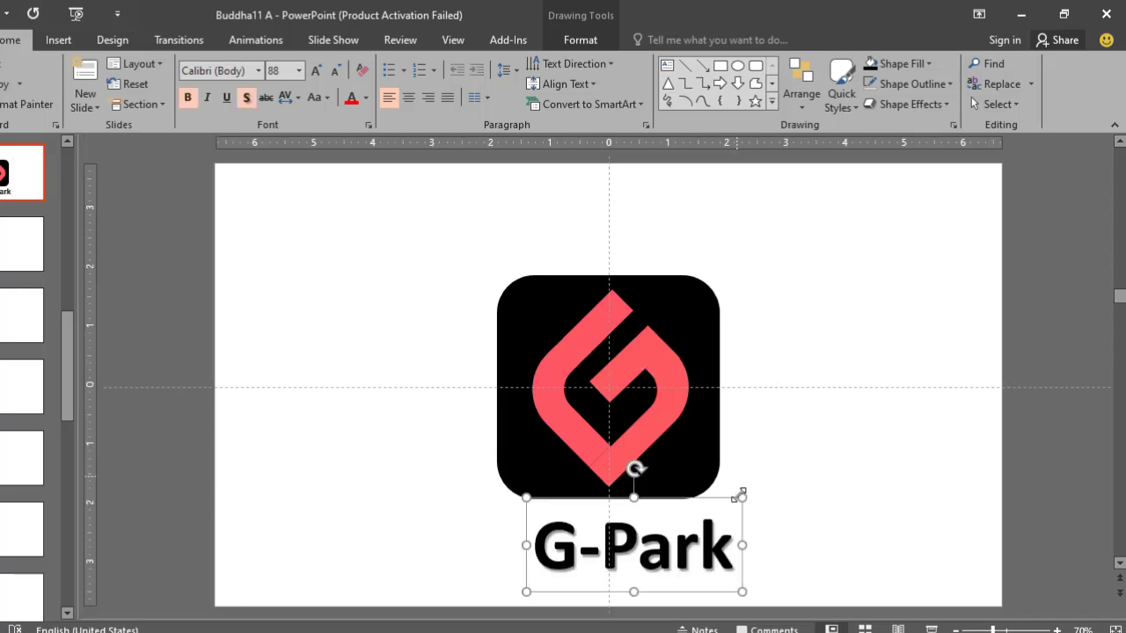
# - Centre the "G-Park" text directly under the logo and colour it with the standard orange
pyautogui.moveTo(744, 509); pyautogui.dragTo(719, 503)
pyautogui.click(365, 98)
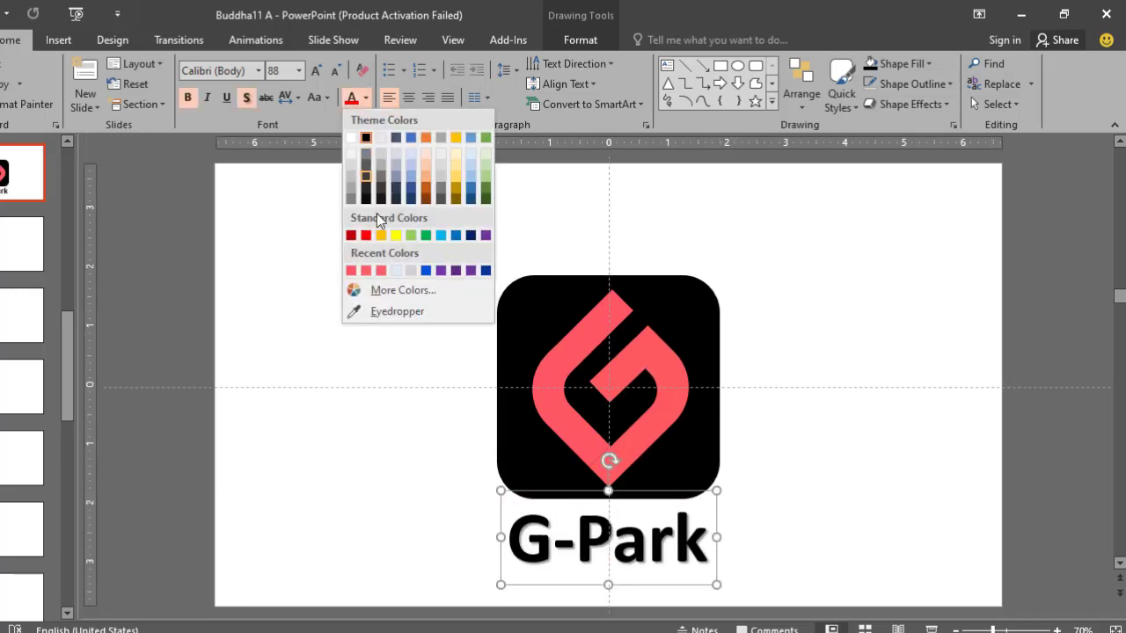
pyautogui.click(380, 235)
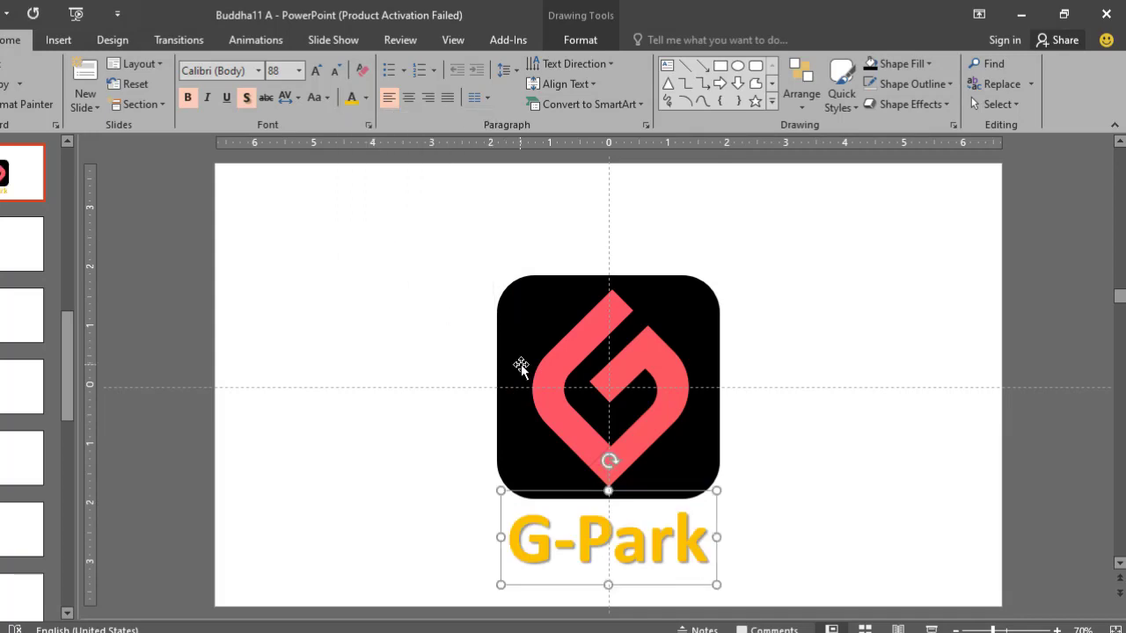
# - Group the logo with the "G-Park" text and show the current slide as a full-screen slide show
pyautogui.keyDown('shift'); pyautogui.click(521, 366); pyautogui.keyUp('shift')
pyautogui.hotkey('ctrl', 'g')
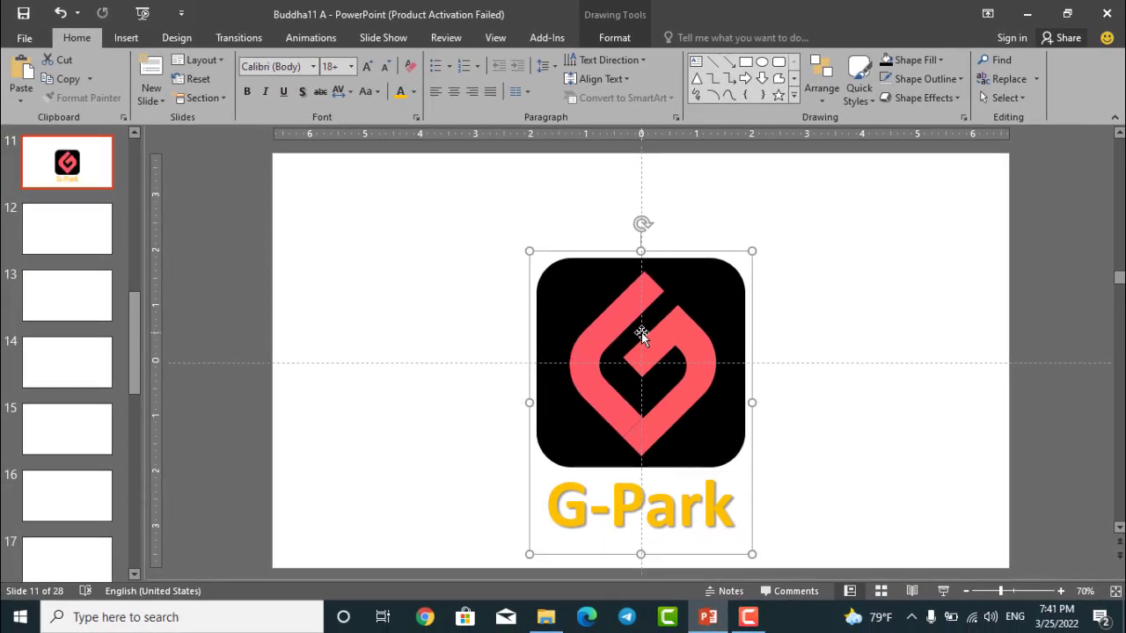
pyautogui.click(943, 591)
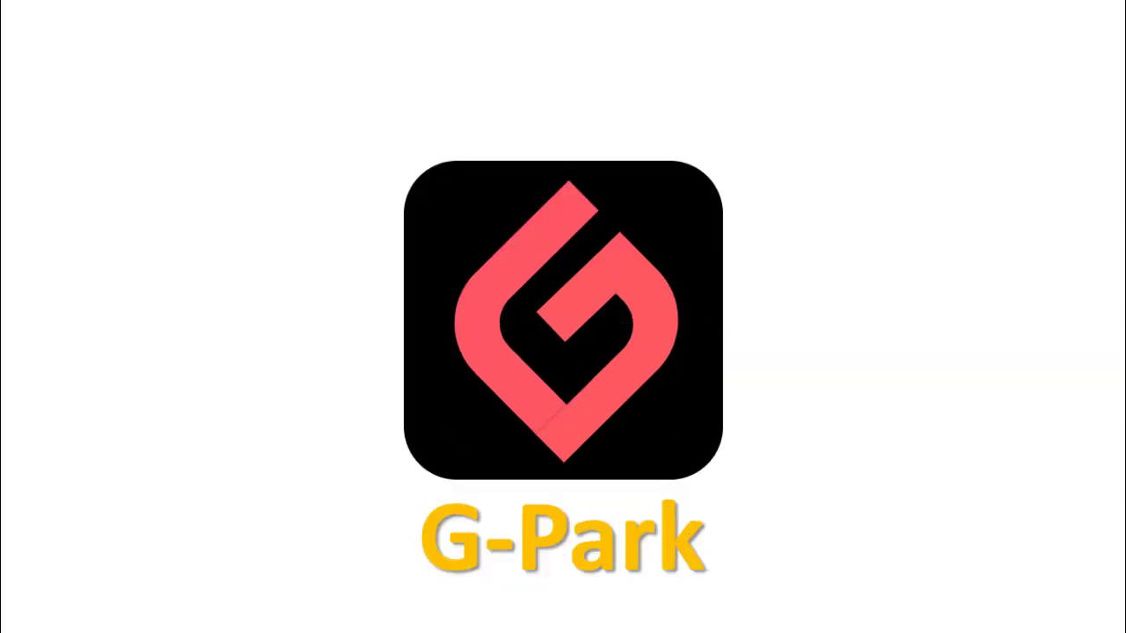